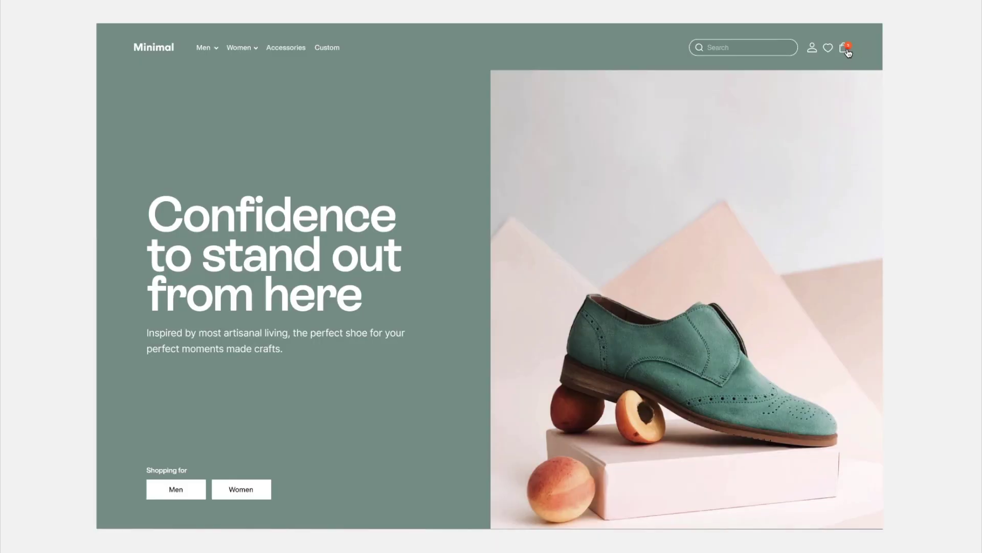
Open the shopping bag from the cart icon, then close it with the × button
{"action": "left_click", "coordinate": [847, 50]}
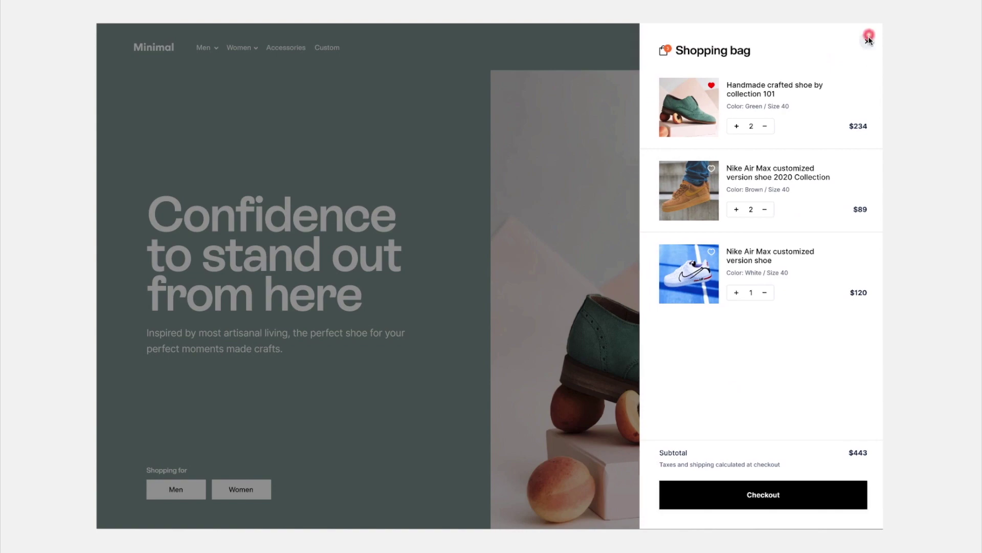
{"action": "left_click", "coordinate": [867, 41]}
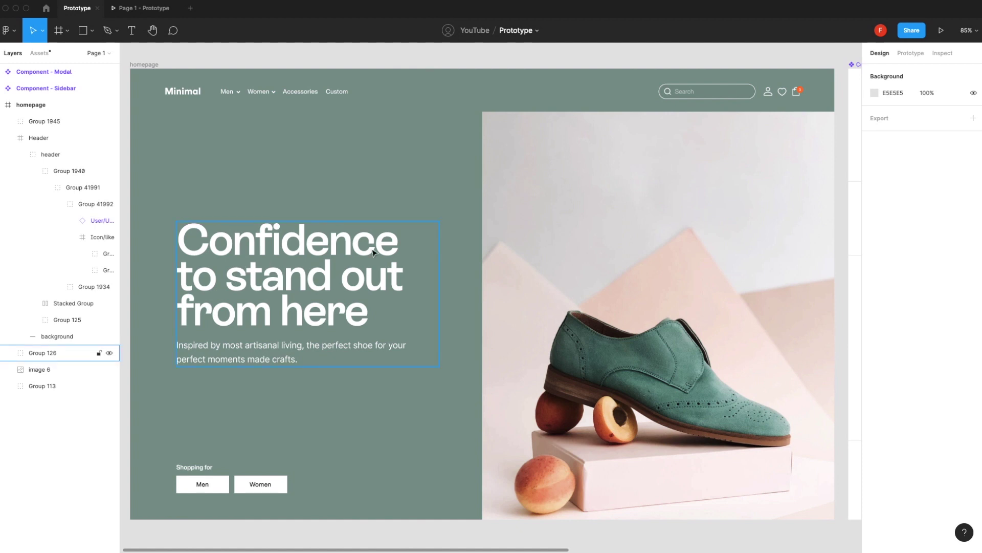
Select the homepage frame, then the Component - Sidebar and Component - Modal frames
{"action": "left_click", "coordinate": [149, 63]}
{"action": "scroll", "coordinate": [282, 81], "scroll_direction": "right", "scroll_amount": 5}
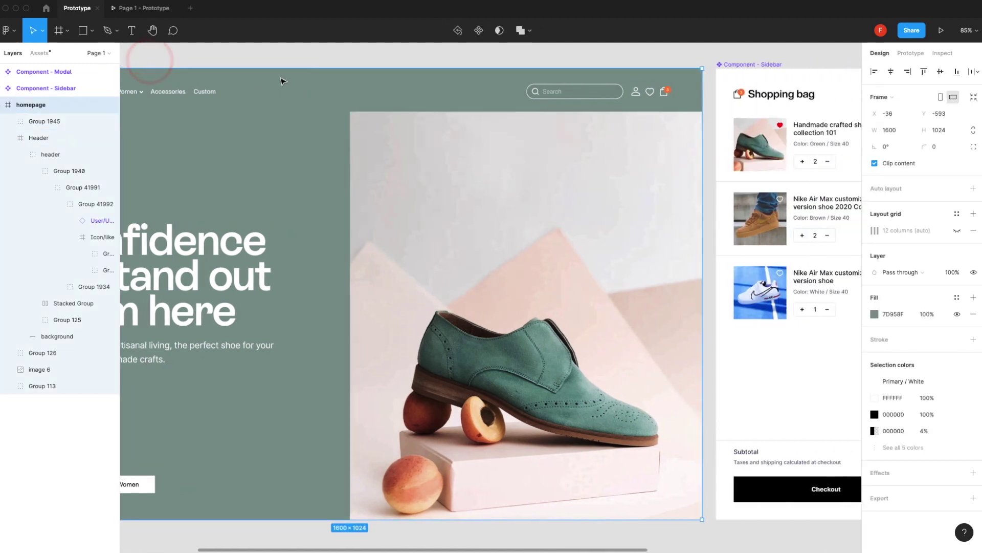
{"action": "scroll", "coordinate": [282, 81], "scroll_direction": "right", "scroll_amount": 10}
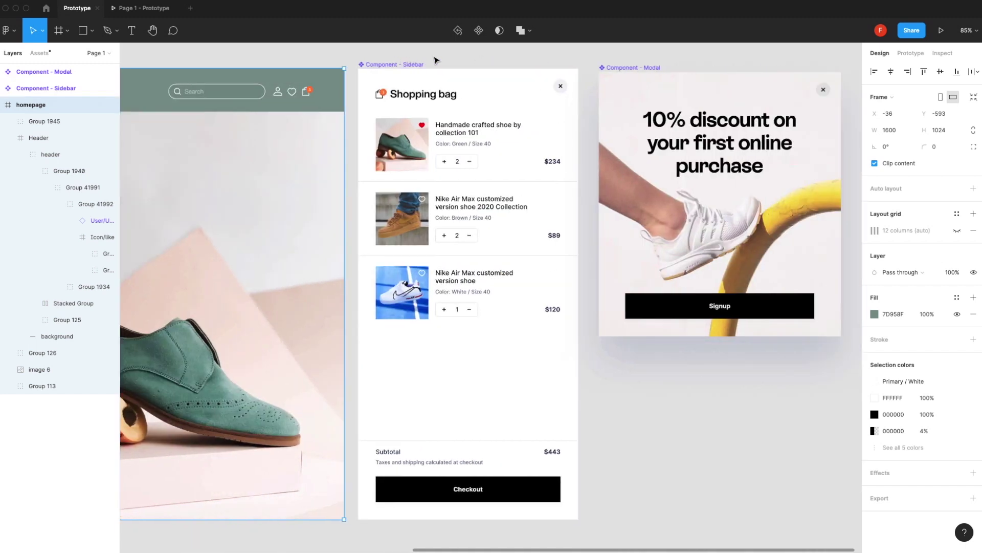
{"action": "left_click", "coordinate": [405, 64]}
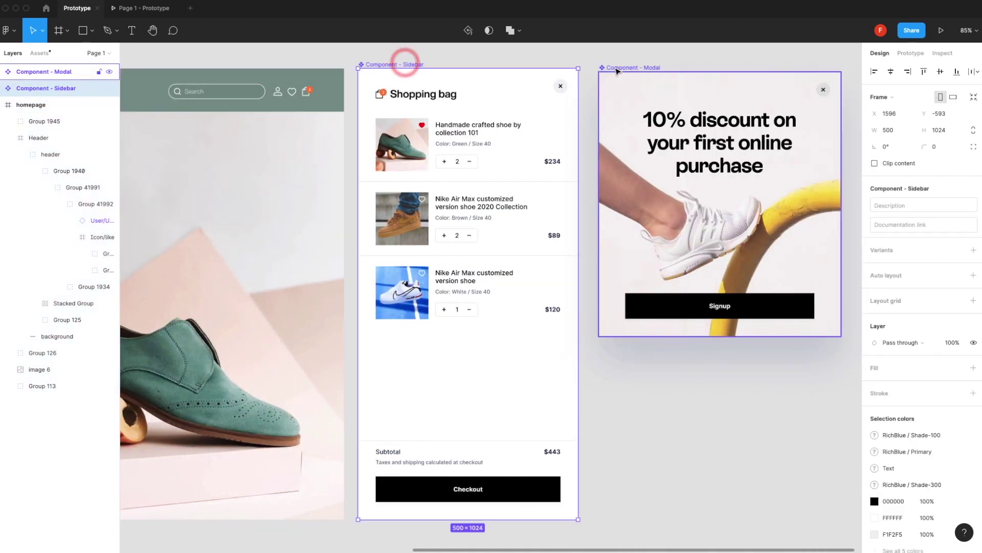
{"action": "left_click", "coordinate": [614, 67]}
Select the cart icon group in the homepage header and bring up its prototype settings
{"action": "scroll", "coordinate": [525, 177], "scroll_direction": "left", "scroll_amount": 1}
{"action": "scroll", "coordinate": [524, 178], "scroll_direction": "left", "scroll_amount": 3}
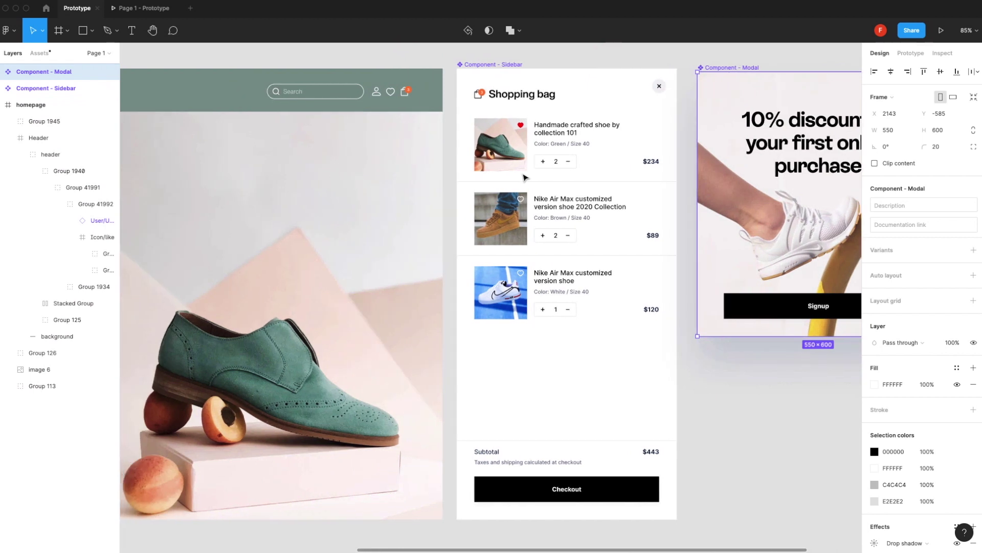
{"action": "scroll", "coordinate": [381, 174], "scroll_direction": "up", "scroll_amount": 5}
{"action": "left_click", "coordinate": [382, 173], "text": "super"}
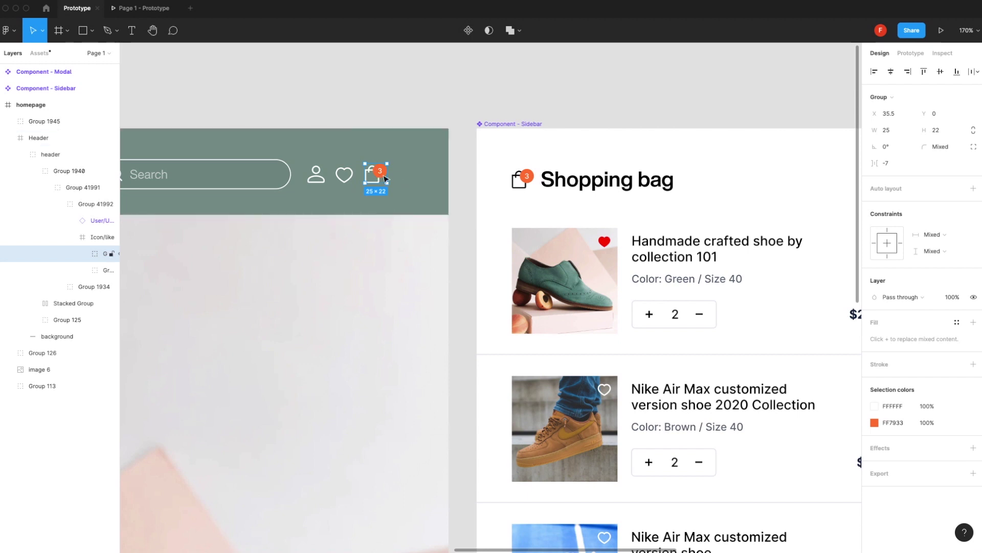
{"action": "left_click", "coordinate": [914, 56]}
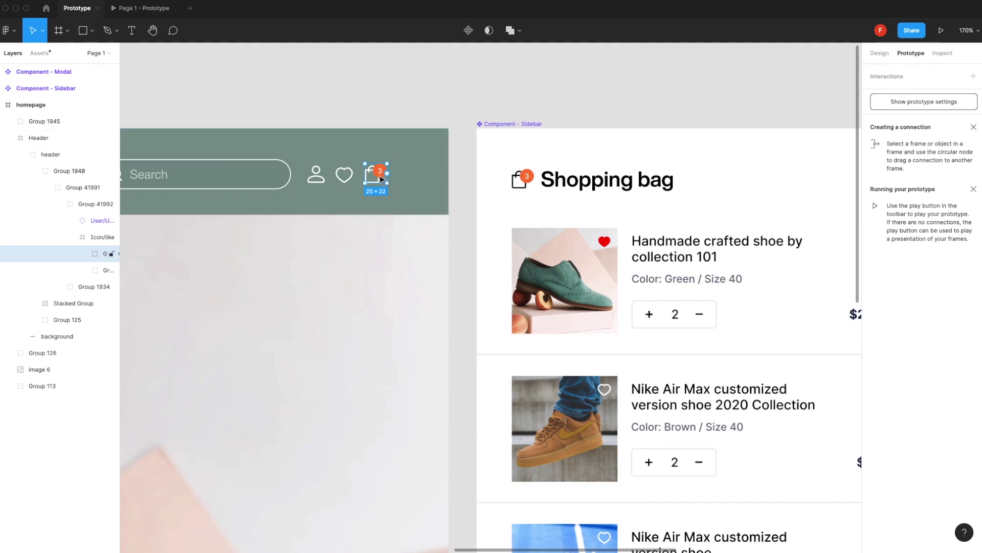
Connect the cart icon to Component - Sidebar as an On click, Navigate to, Instant interaction
{"action": "left_click_drag", "start_coordinate": [387, 177], "coordinate": [556, 175]}
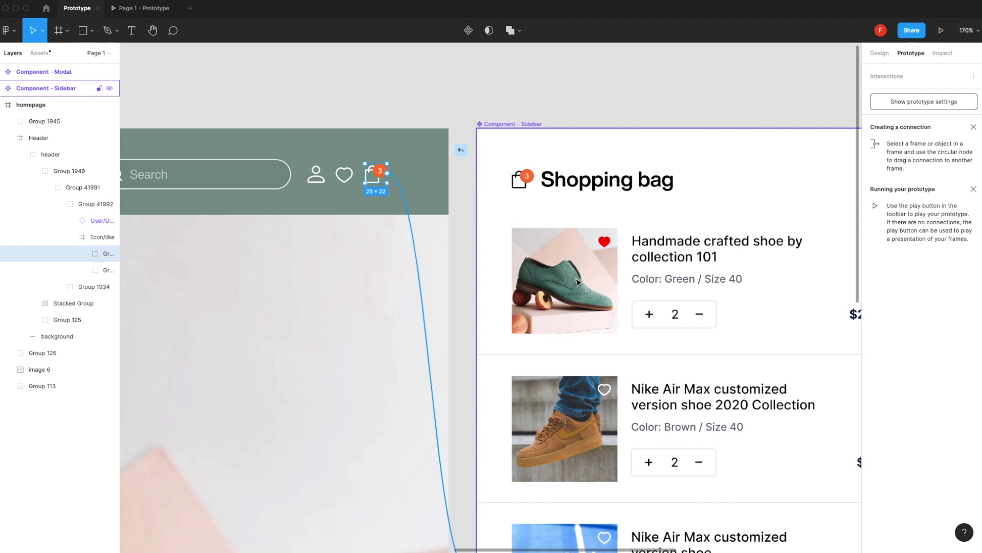
{"action": "left_click_drag", "start_coordinate": [577, 282], "coordinate": [577, 282]}
{"action": "key", "text": "ctrl+z"}
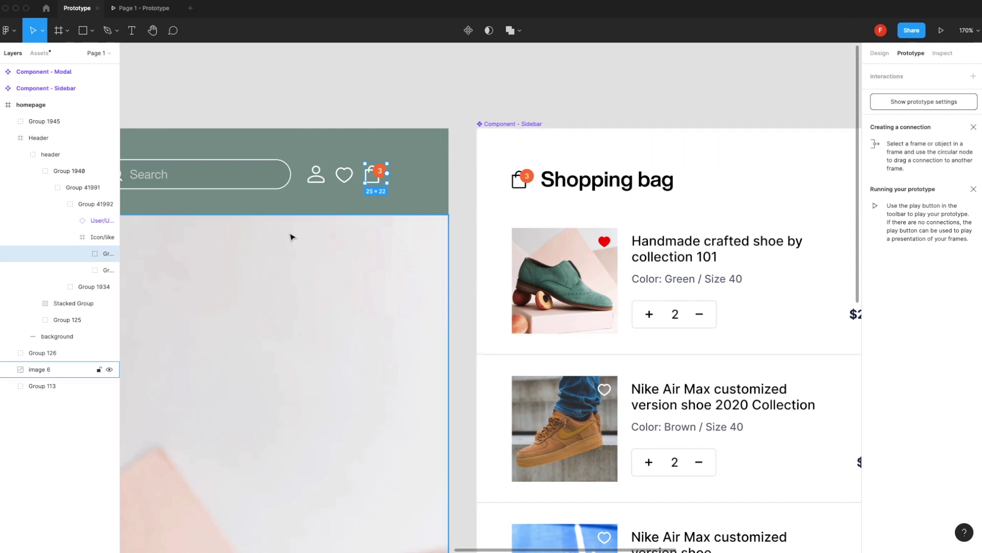
{"action": "left_click", "coordinate": [973, 76]}
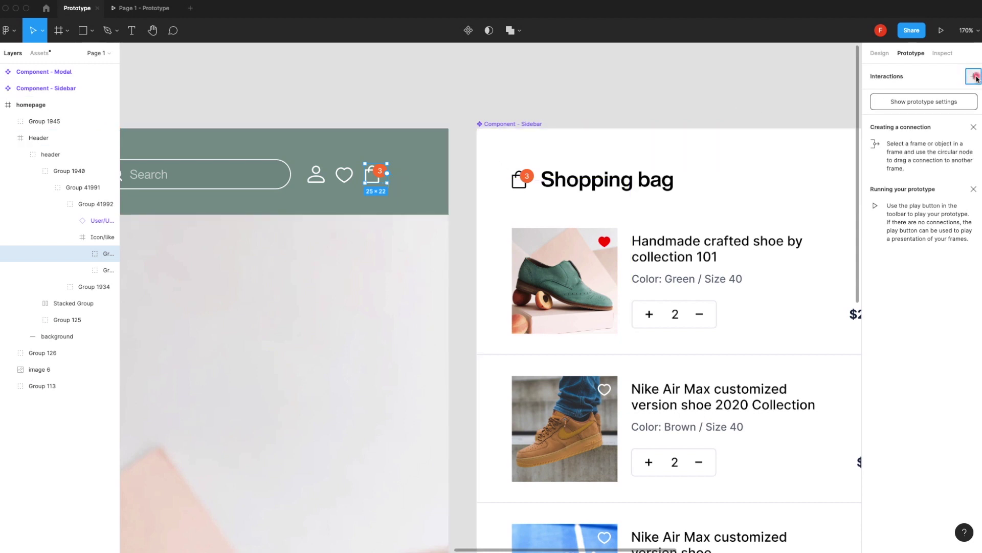
{"action": "key", "text": "Escape"}
{"action": "left_click_drag", "start_coordinate": [386, 174], "coordinate": [543, 227]}
{"action": "key", "text": "minus"}
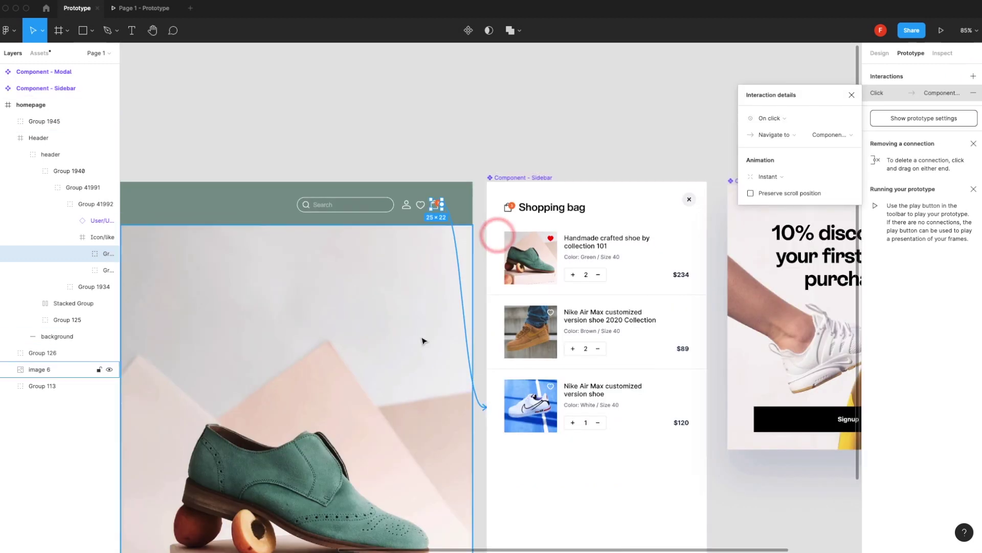
Change the cart's On click action to Open overlay with Component - Sidebar as destination
{"action": "left_click", "coordinate": [770, 121]}
{"action": "left_click", "coordinate": [771, 121]}
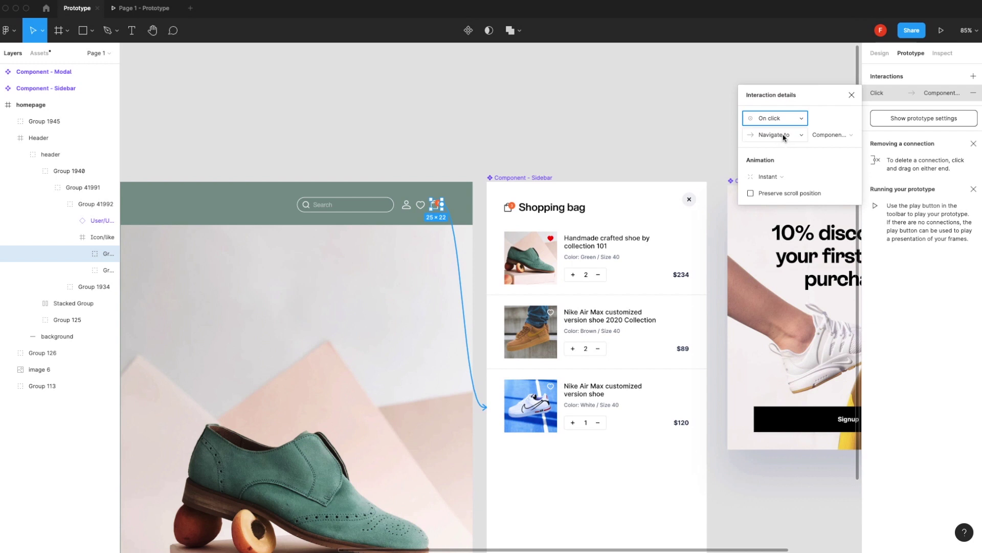
{"action": "left_click", "coordinate": [779, 137]}
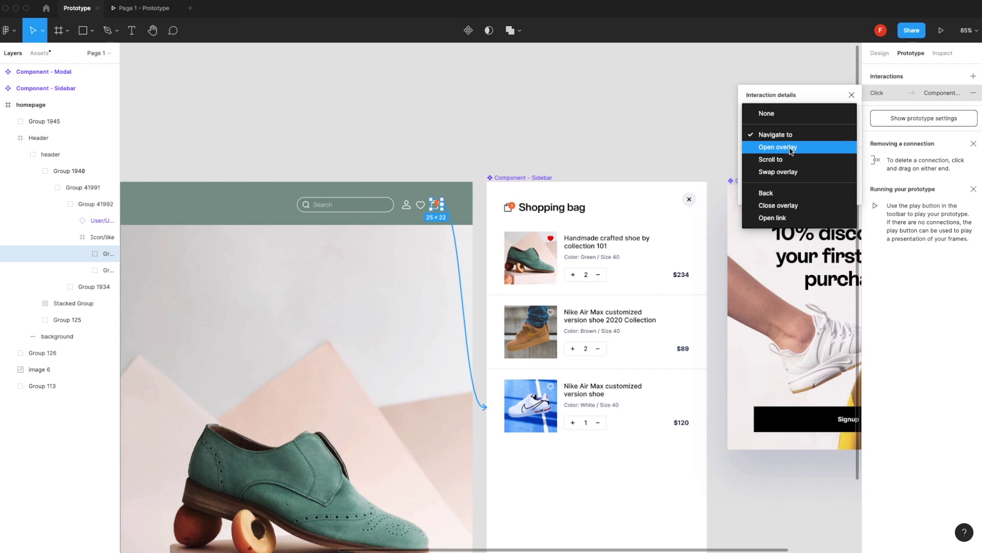
{"action": "left_click", "coordinate": [791, 148]}
{"action": "left_click", "coordinate": [834, 135]}
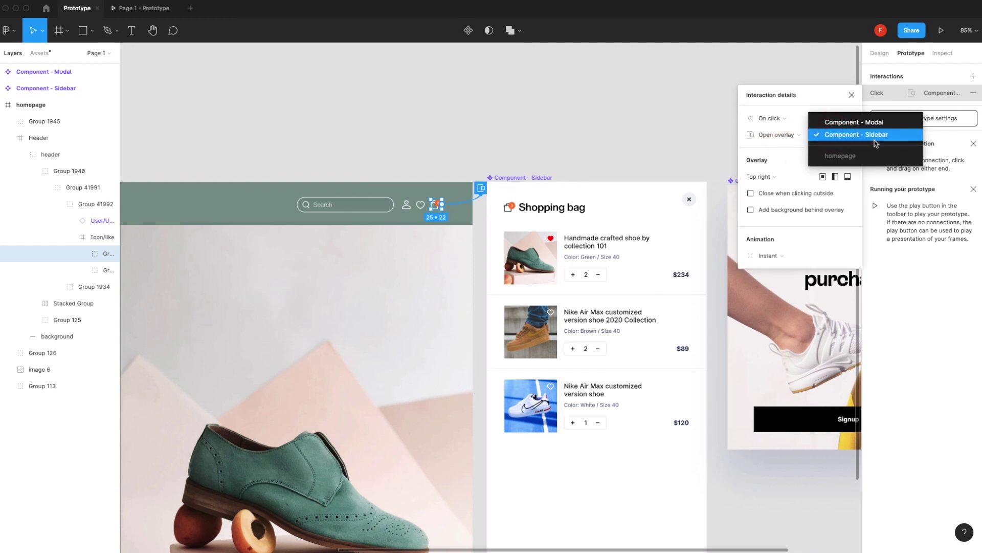
{"action": "left_click", "coordinate": [797, 147]}
{"action": "left_click", "coordinate": [817, 139]}
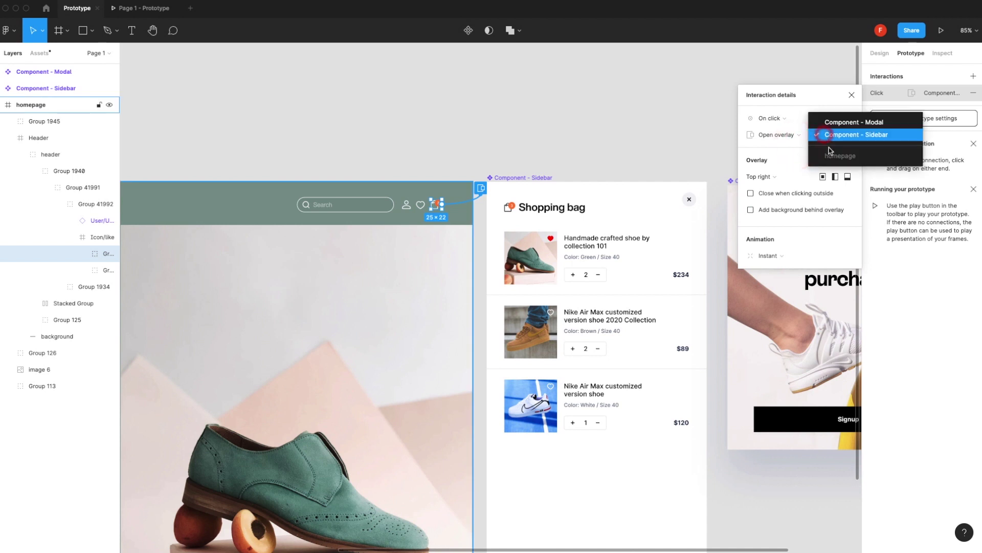
{"action": "left_click", "coordinate": [778, 170]}
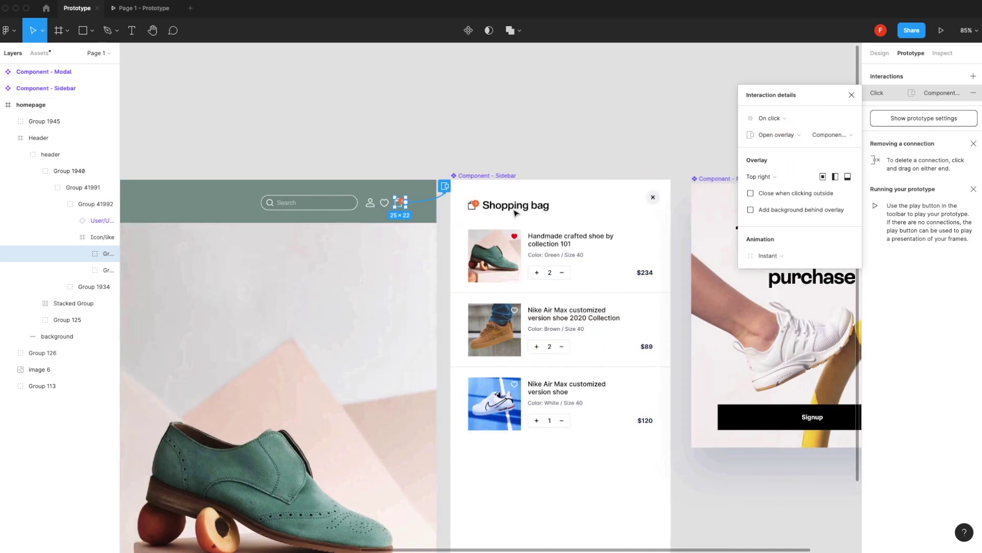
Select the homepage frame and start the prototype preview
{"action": "scroll", "coordinate": [530, 132], "scroll_direction": "left", "scroll_amount": 3}
{"action": "scroll", "coordinate": [529, 132], "scroll_direction": "left", "scroll_amount": 10}
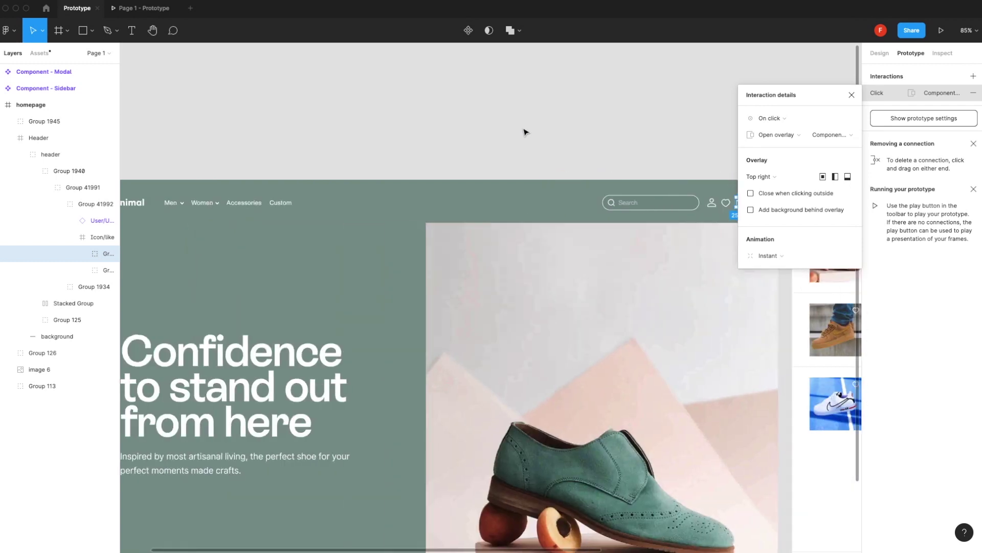
{"action": "left_click", "coordinate": [183, 174]}
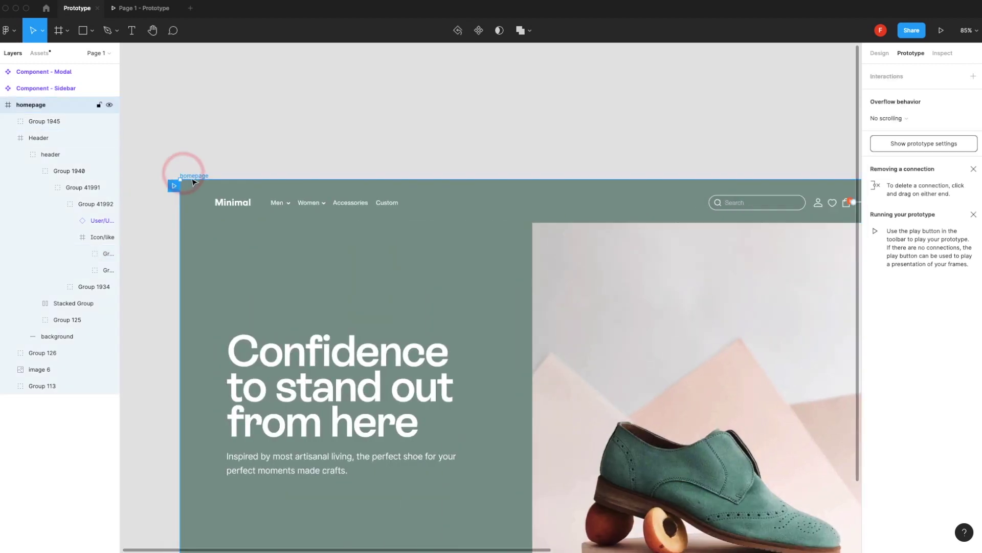
{"action": "left_click", "coordinate": [941, 30]}
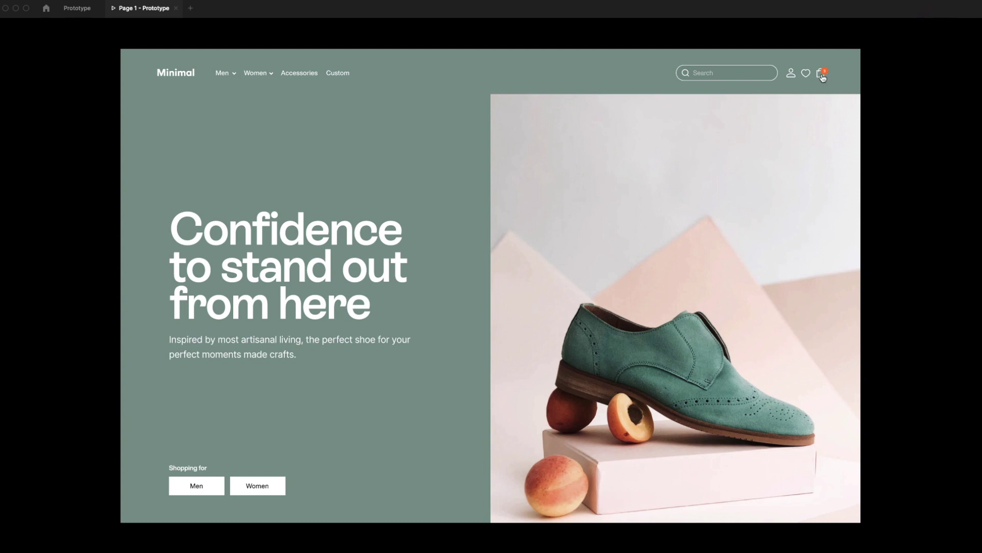
{"action": "left_click", "coordinate": [822, 75]}
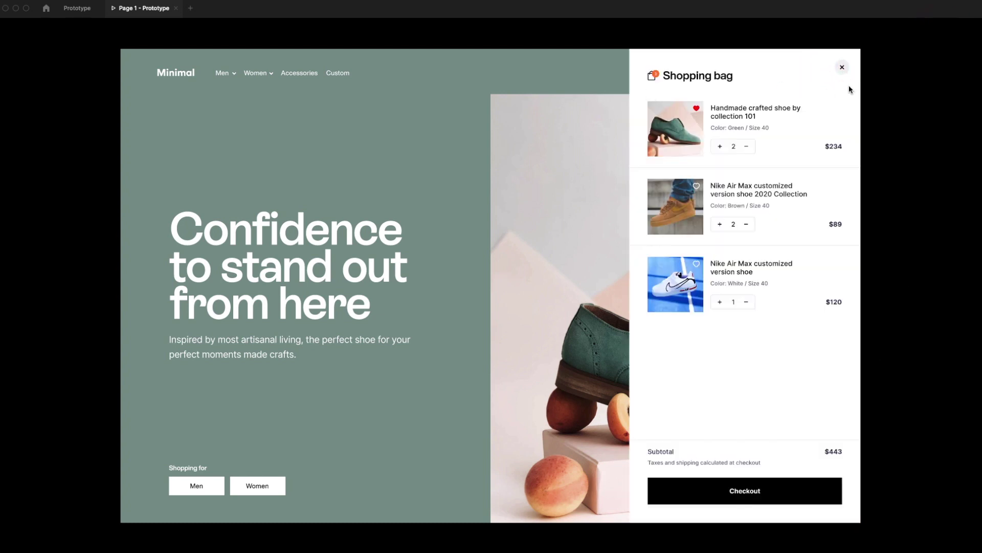
{"action": "left_click", "coordinate": [76, 8]}
{"action": "scroll", "coordinate": [402, 314], "scroll_direction": "up", "scroll_amount": 3}
{"action": "scroll", "coordinate": [402, 314], "scroll_direction": "right", "scroll_amount": 5}
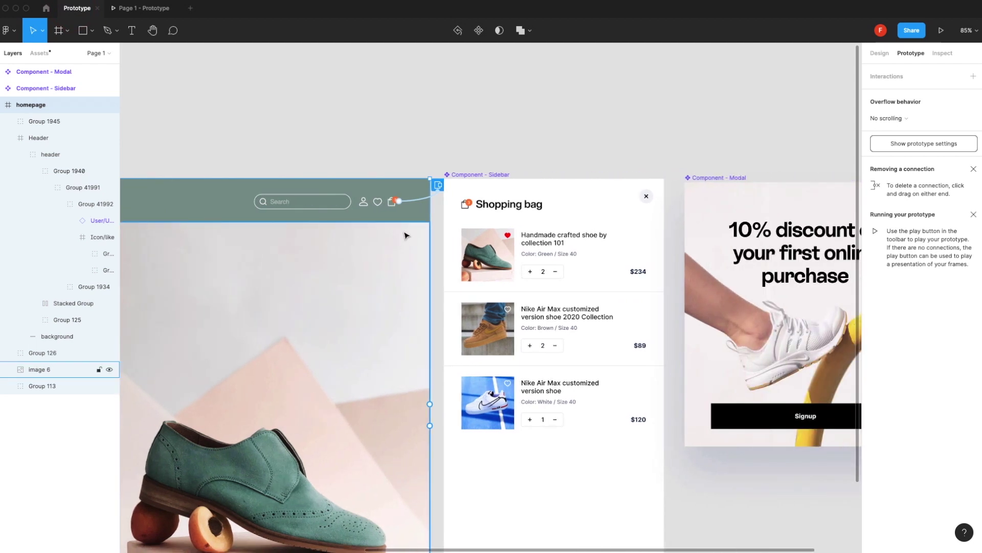
Set the cart-to-sidebar overlay position to Top left and preview the result
{"action": "left_click", "coordinate": [379, 221]}
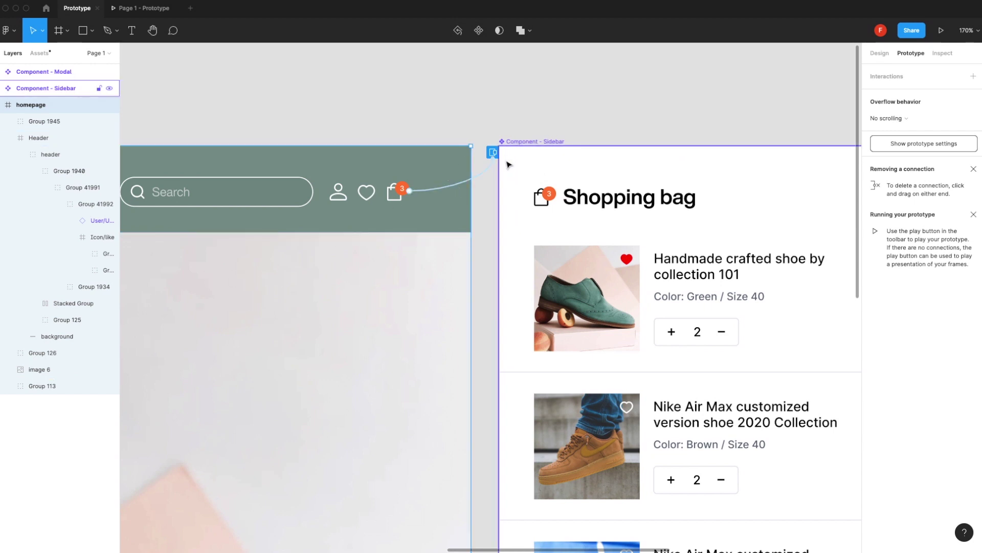
{"action": "left_click", "coordinate": [484, 177]}
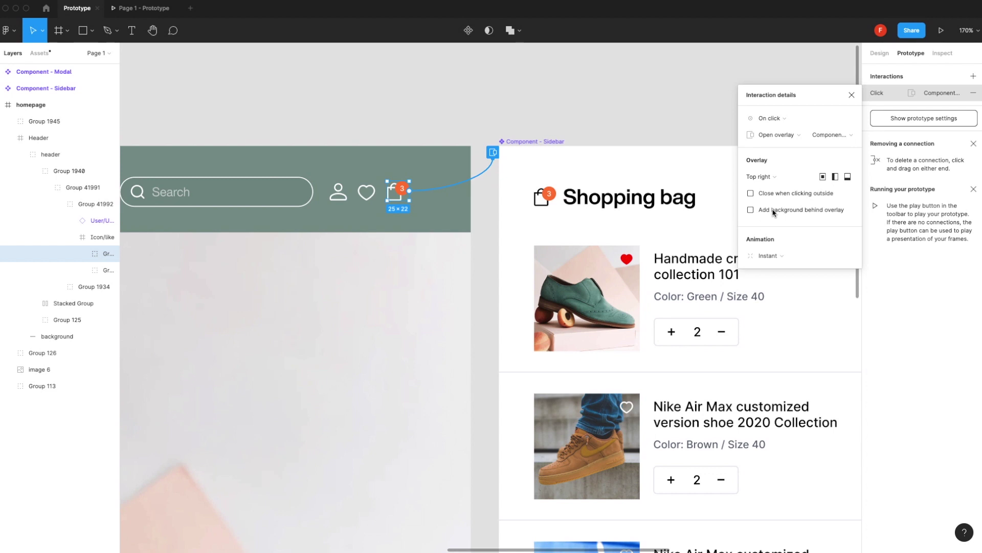
{"action": "left_click", "coordinate": [761, 177]}
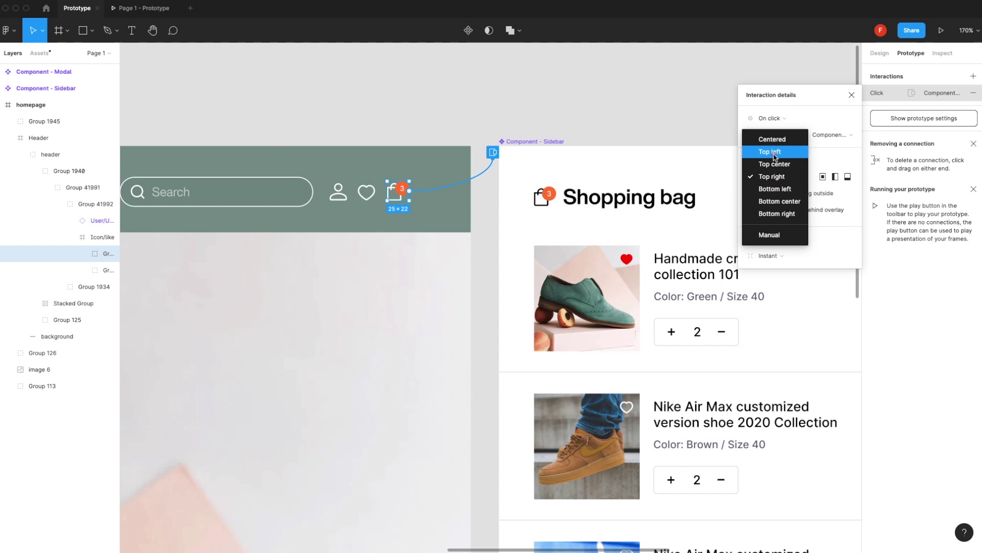
{"action": "left_click", "coordinate": [773, 152]}
{"action": "left_click", "coordinate": [156, 8]}
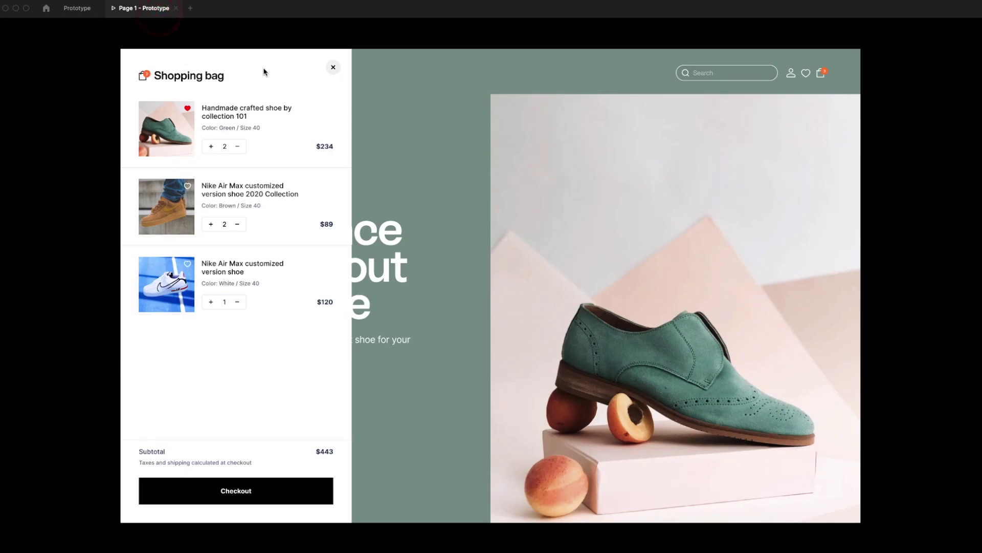
Move the cart overlay back to Top right and add a 000000 background at 40% behind it
{"action": "left_click", "coordinate": [77, 8]}
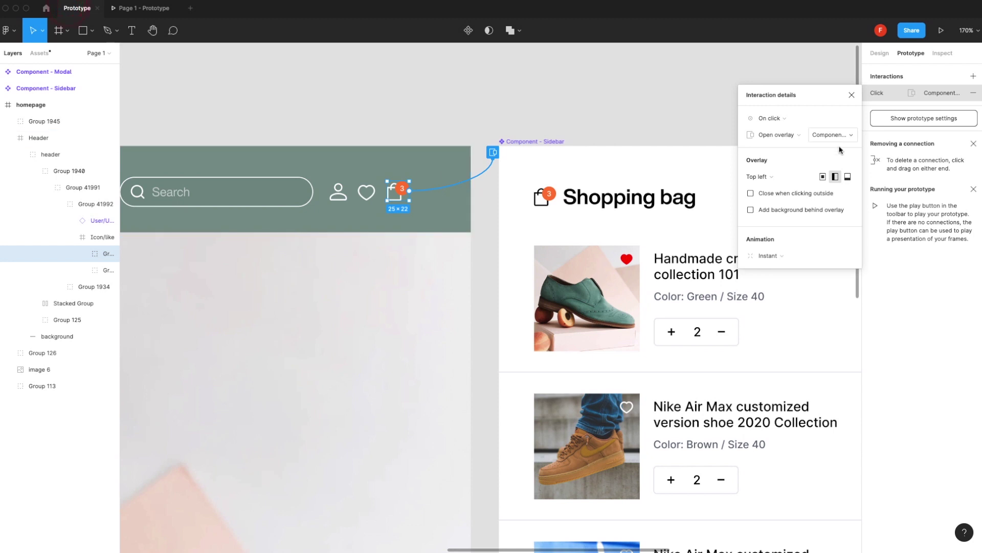
{"action": "left_click", "coordinate": [767, 177]}
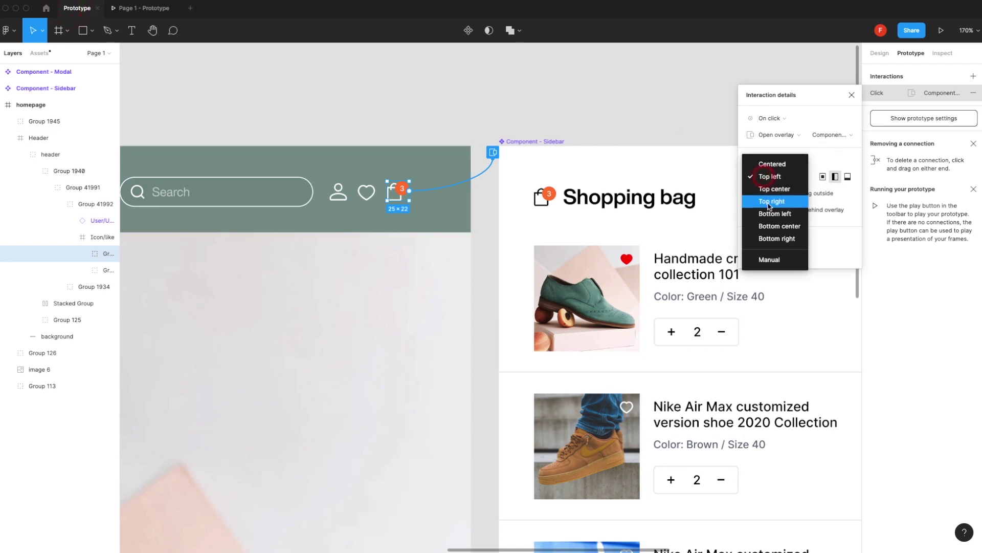
{"action": "left_click", "coordinate": [779, 201]}
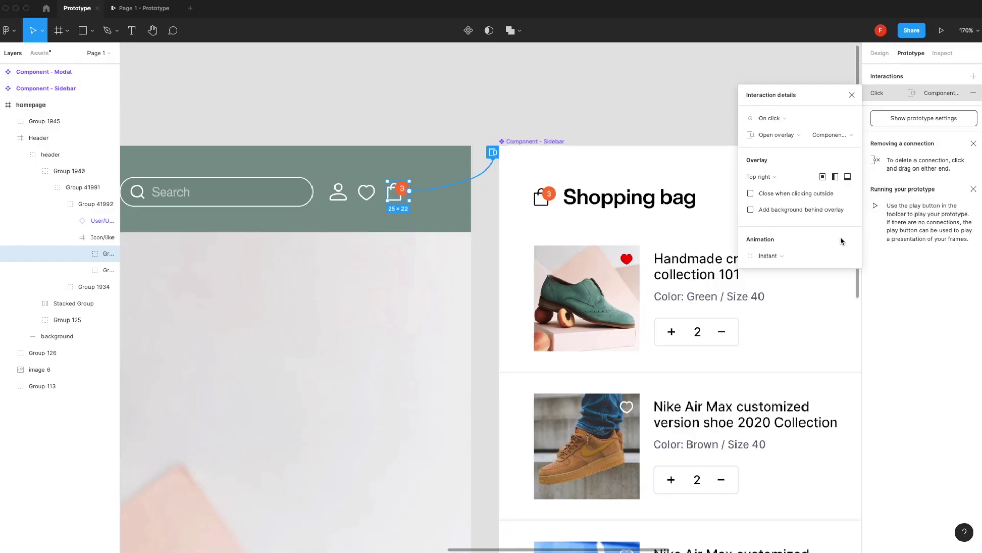
{"action": "left_click", "coordinate": [818, 213]}
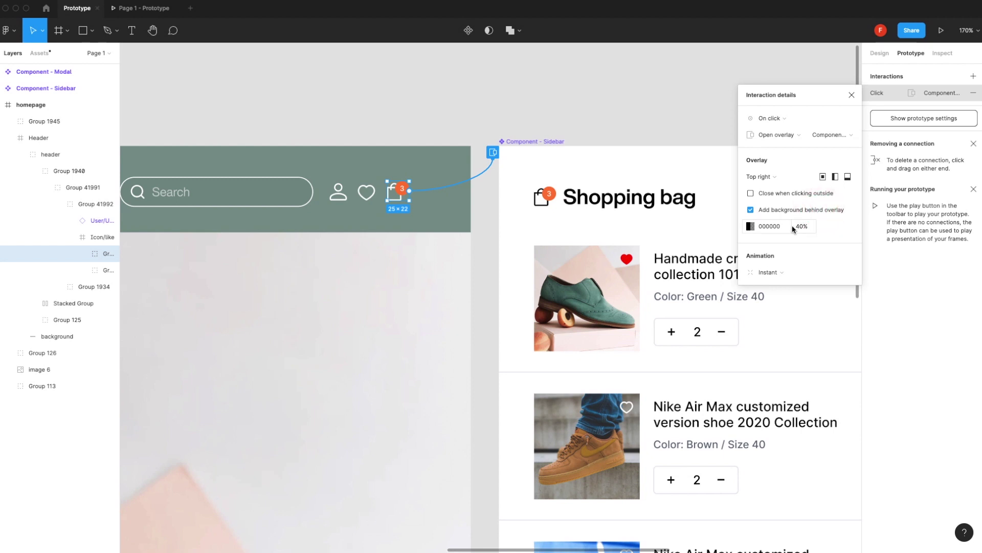
Check the overlay backdrop colour (000000, 40% opacity), then switch to the prototype preview
{"action": "left_click", "coordinate": [750, 226]}
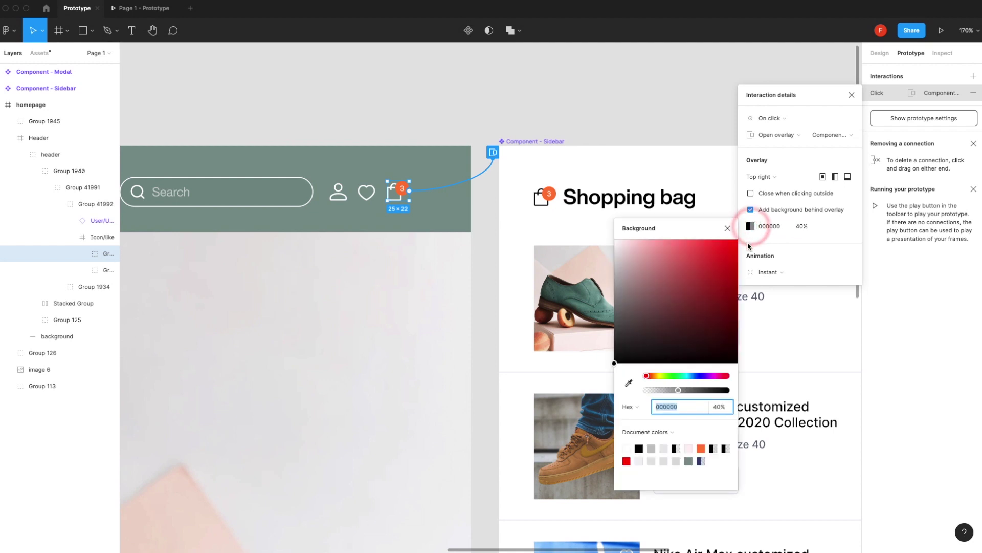
{"action": "left_click", "coordinate": [802, 229]}
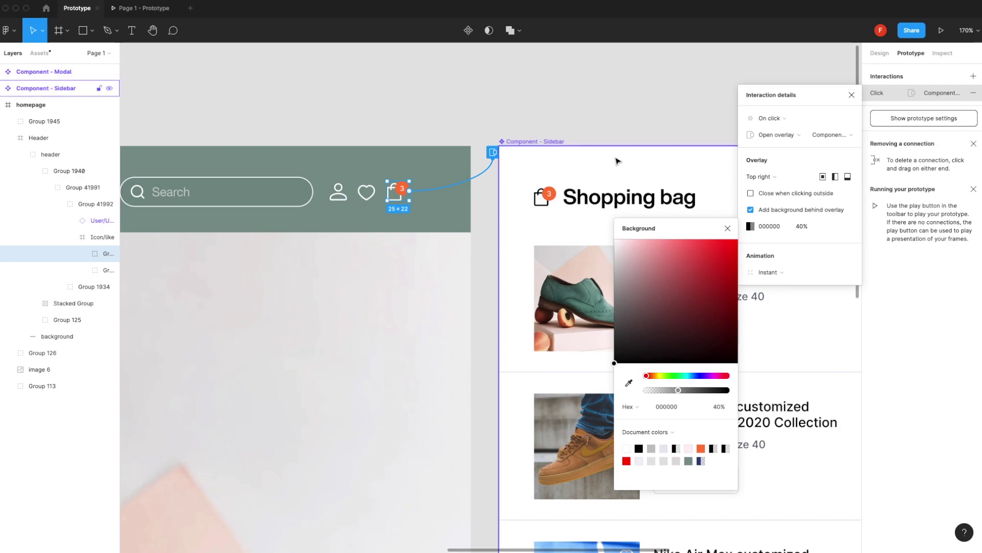
{"action": "left_click", "coordinate": [123, 8]}
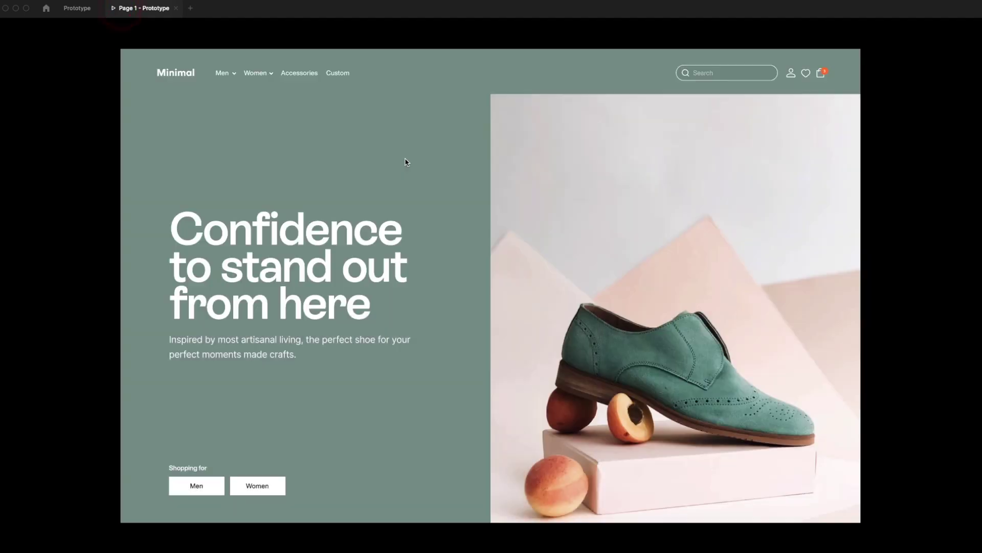
Click the cart to see the shopping bag over the black backdrop, then go back to the editor
{"action": "left_click", "coordinate": [819, 74]}
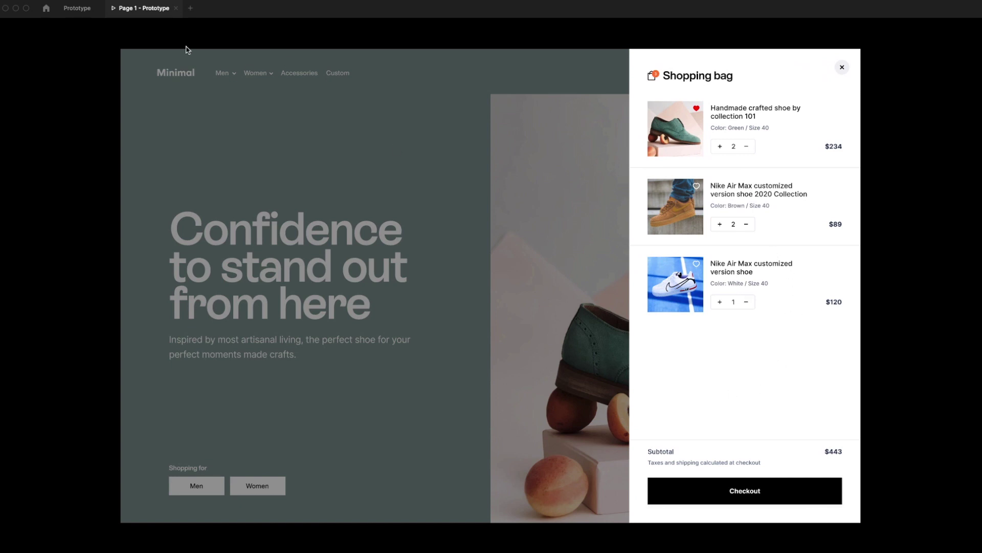
{"action": "left_click", "coordinate": [78, 10]}
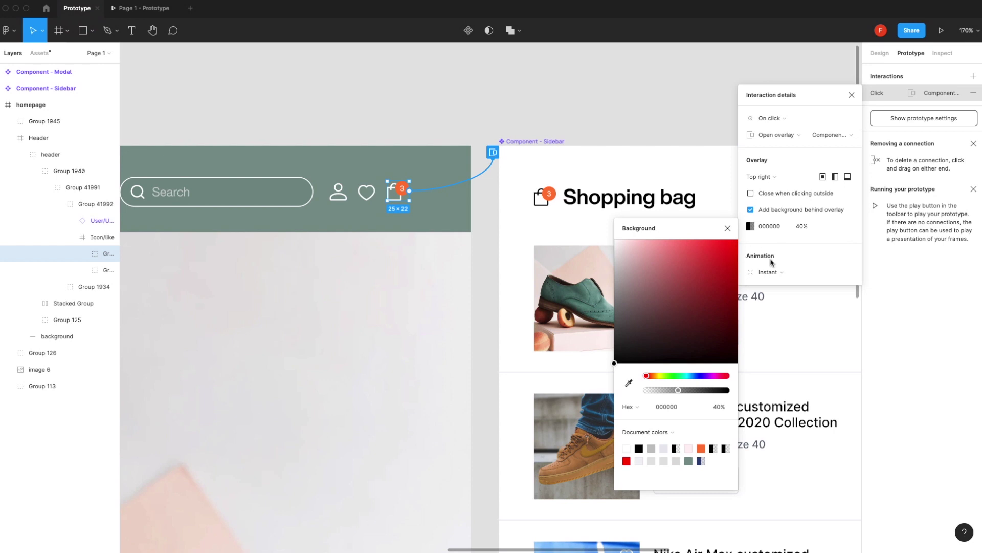
Change the overlay animation from Instant to Move in (Ease out, 300ms) and switch to the prototype
{"action": "left_click", "coordinate": [772, 273]}
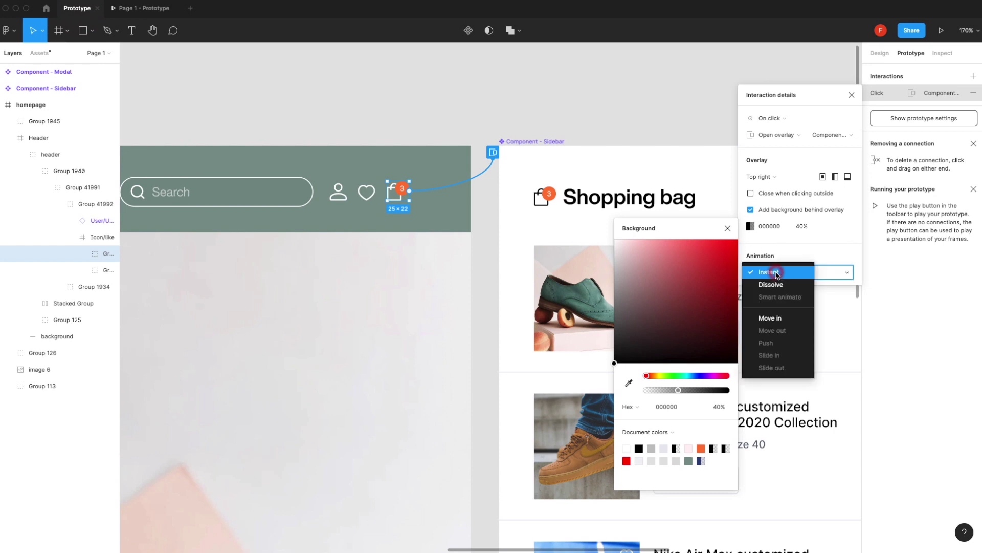
{"action": "left_click", "coordinate": [777, 319]}
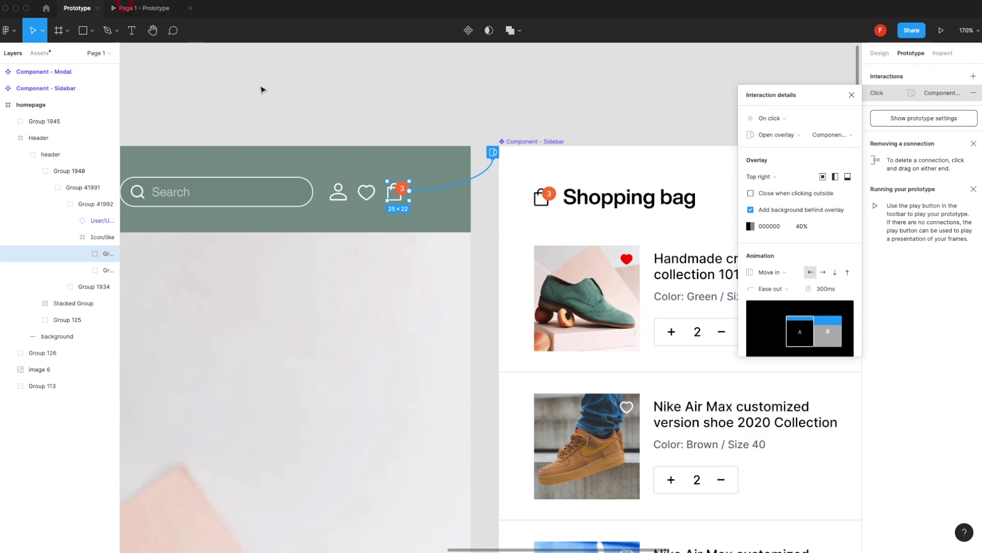
{"action": "left_click", "coordinate": [143, 8]}
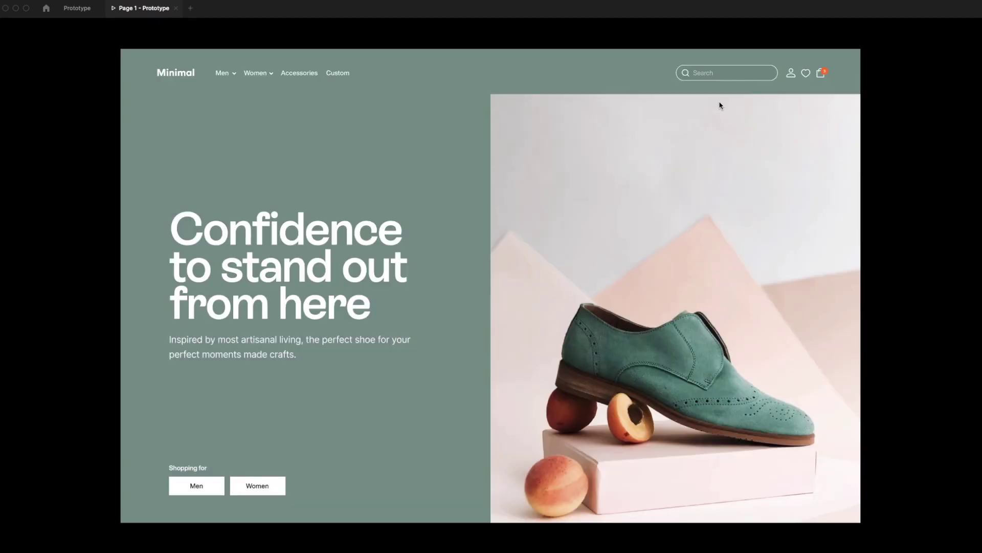
Test the sliding shopping bag from the cart, then open the Ease out easing dropdown in the editor
{"action": "left_click", "coordinate": [823, 75]}
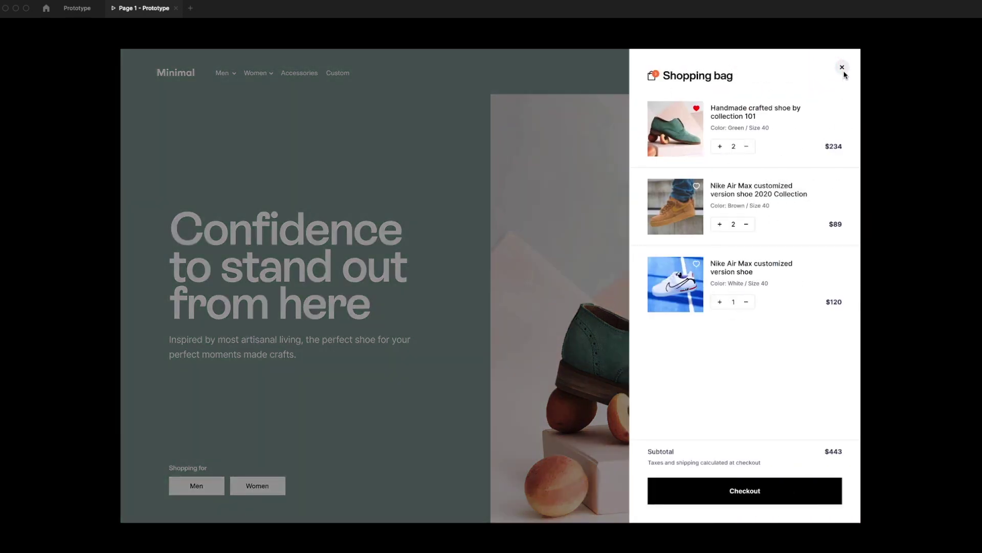
{"action": "left_click", "coordinate": [77, 9]}
{"action": "left_click", "coordinate": [817, 288]}
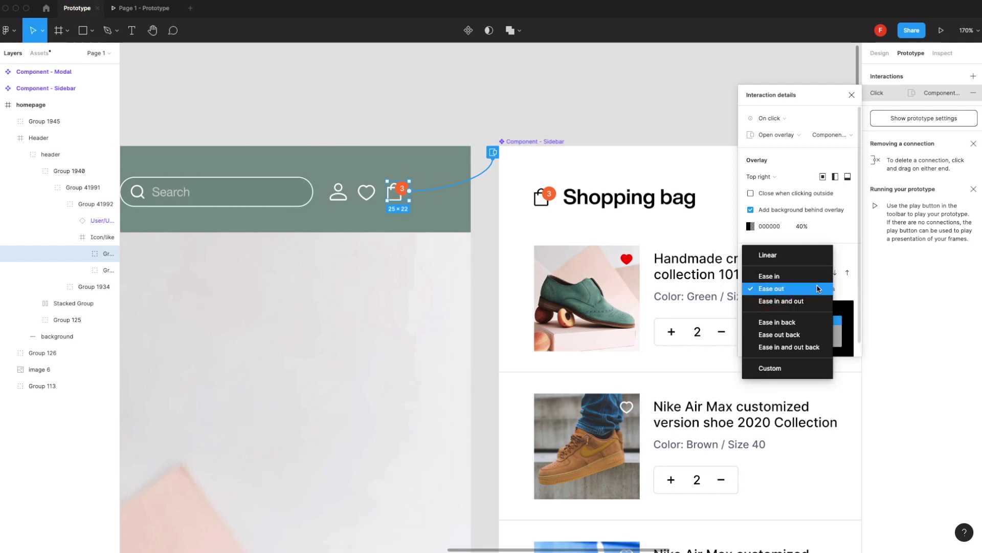
Try Ease in back as the shopping bag overlay's easing
{"action": "left_click", "coordinate": [783, 323]}
{"action": "left_click", "coordinate": [756, 289]}
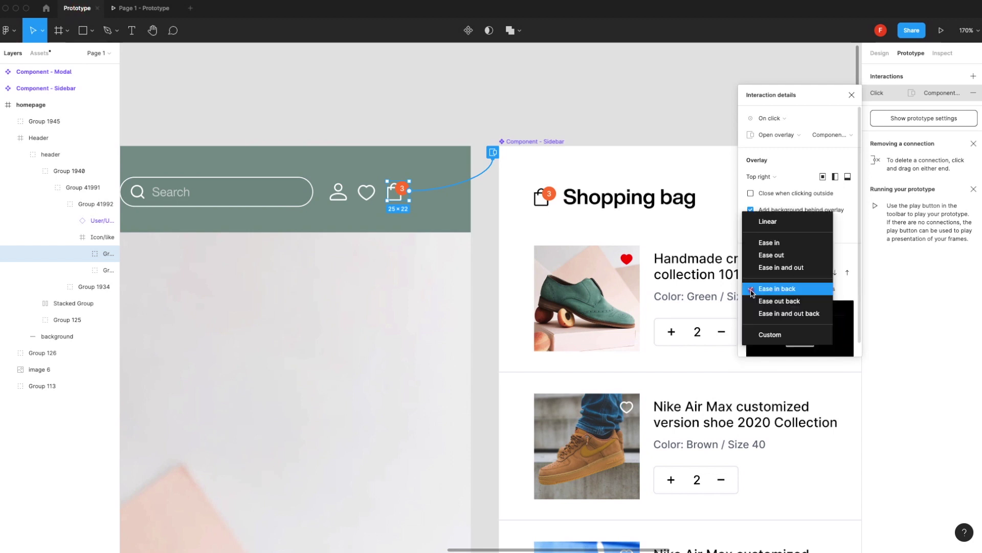
{"action": "left_click", "coordinate": [844, 254]}
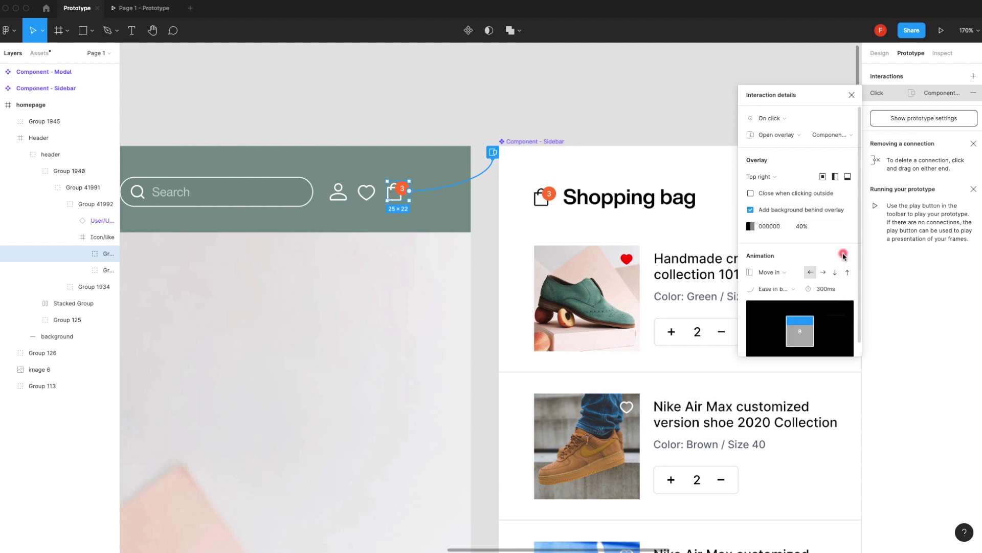
{"action": "left_click", "coordinate": [773, 287]}
Switch the easing to a Custom bezier curve (0.3, -0.05, 0.7, -0.5) and select its values
{"action": "left_click", "coordinate": [773, 335]}
{"action": "scroll", "coordinate": [788, 315], "scroll_direction": "down", "scroll_amount": 3}
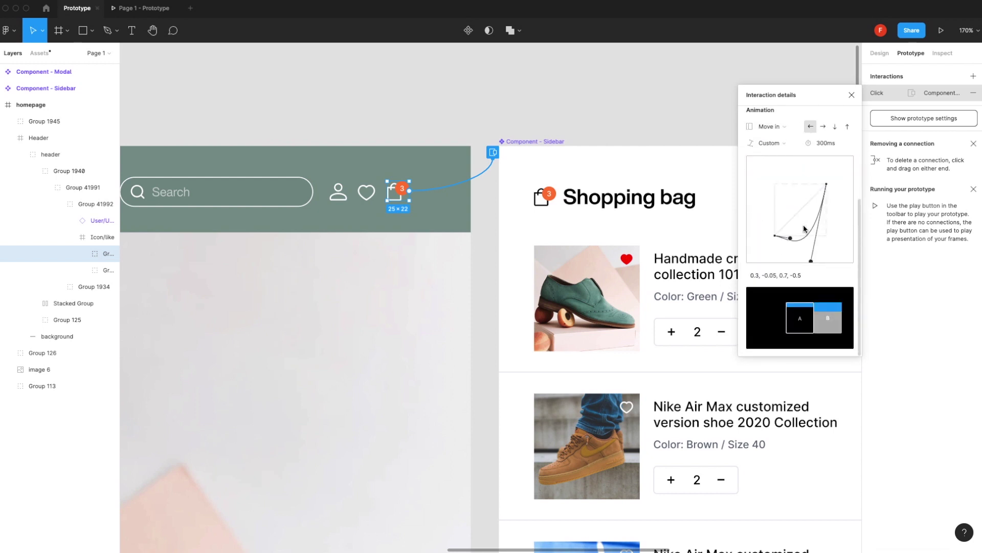
{"action": "left_click_drag", "start_coordinate": [786, 241], "coordinate": [792, 183]}
{"action": "left_click", "coordinate": [644, 105]}
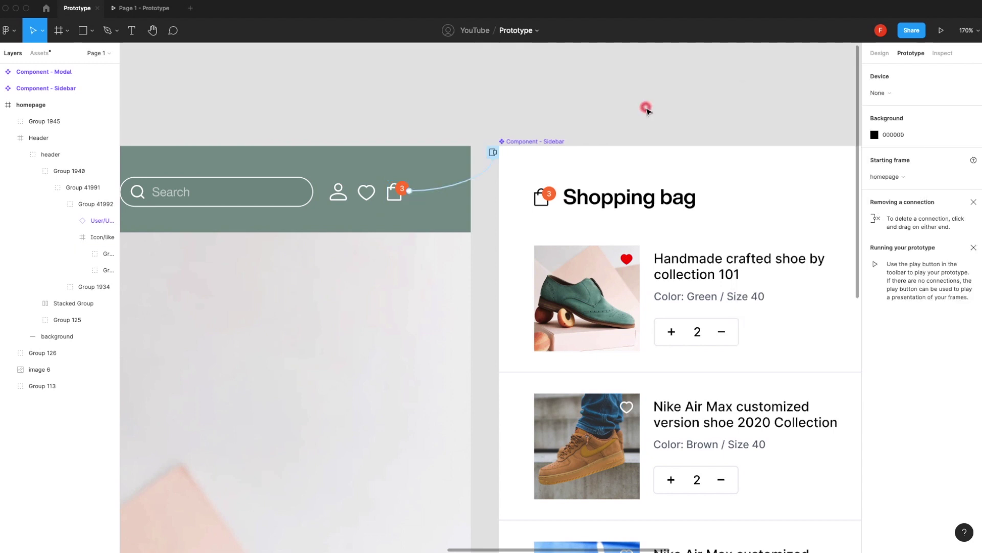
{"action": "key", "text": "ctrl+z"}
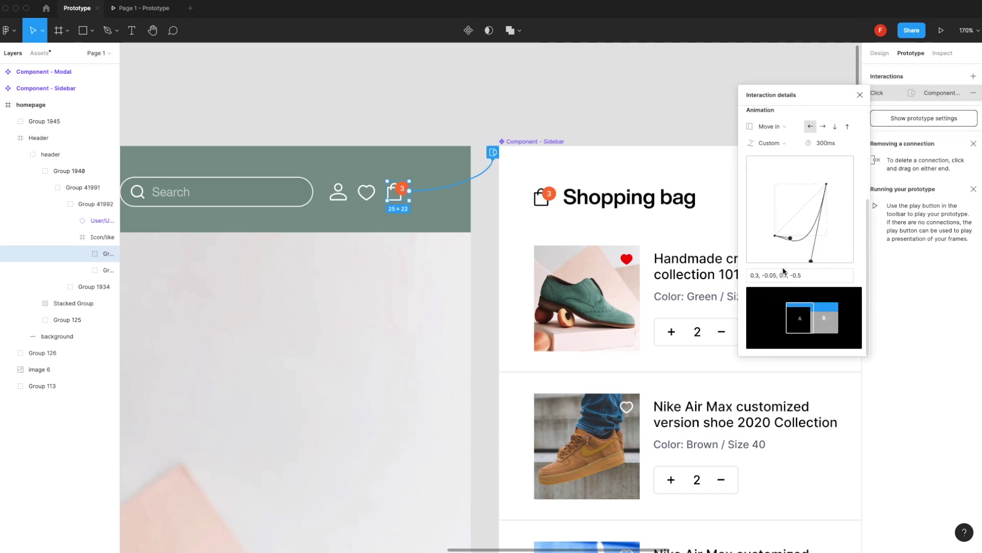
{"action": "left_click", "coordinate": [801, 275]}
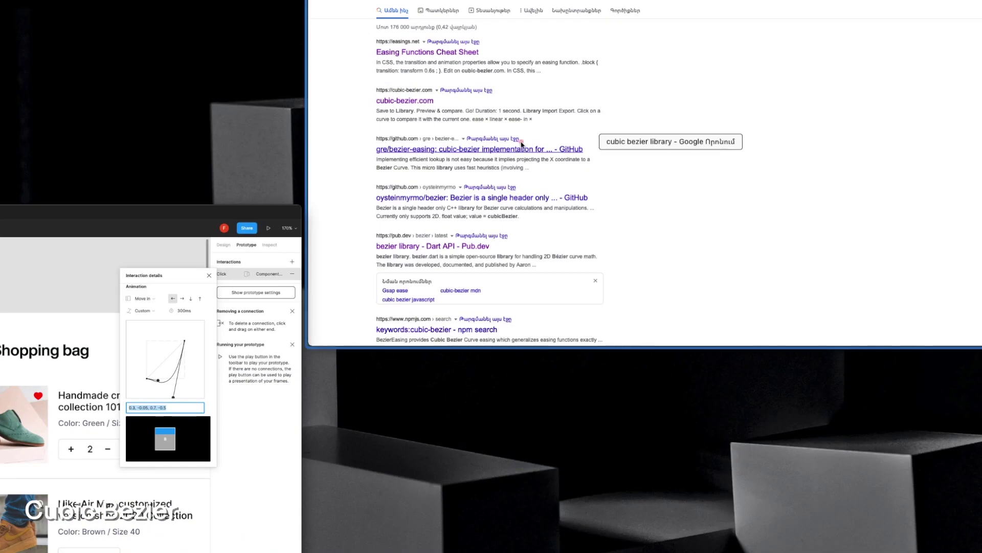
Remove 'library' from the Google query and search for 'cubic bezier'
{"action": "left_click", "coordinate": [522, 145]}
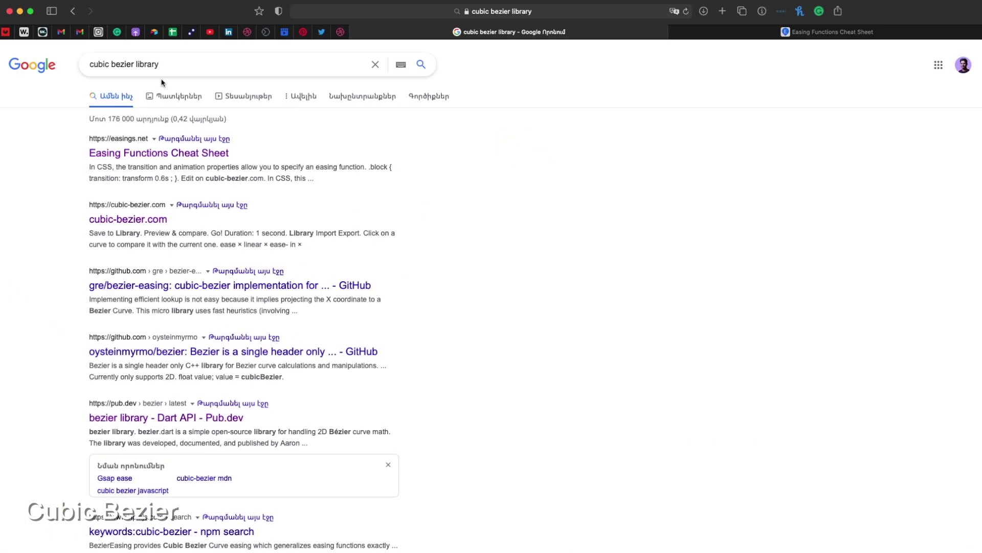
{"action": "double_click", "coordinate": [138, 63]}
{"action": "key", "text": "BackSpace"}
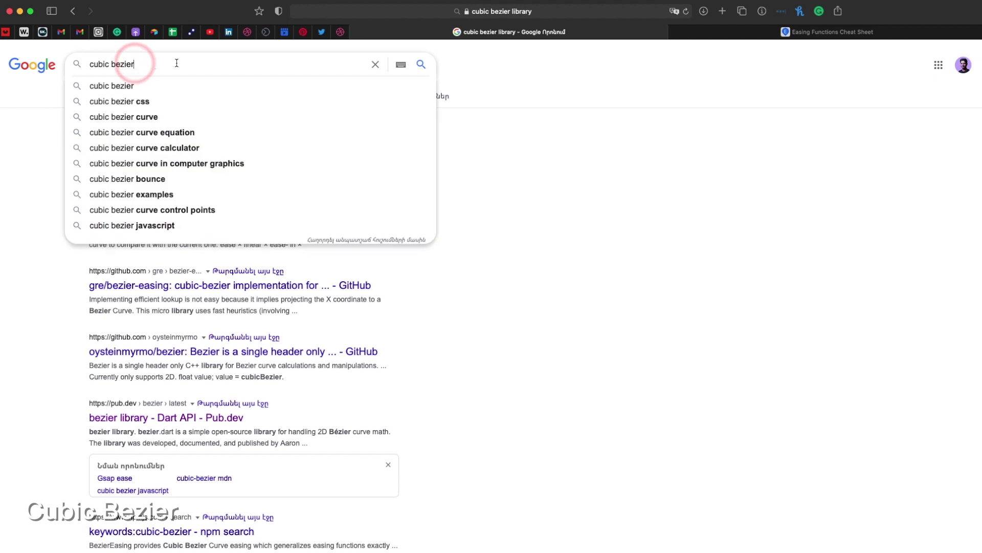
{"action": "key", "text": "Return"}
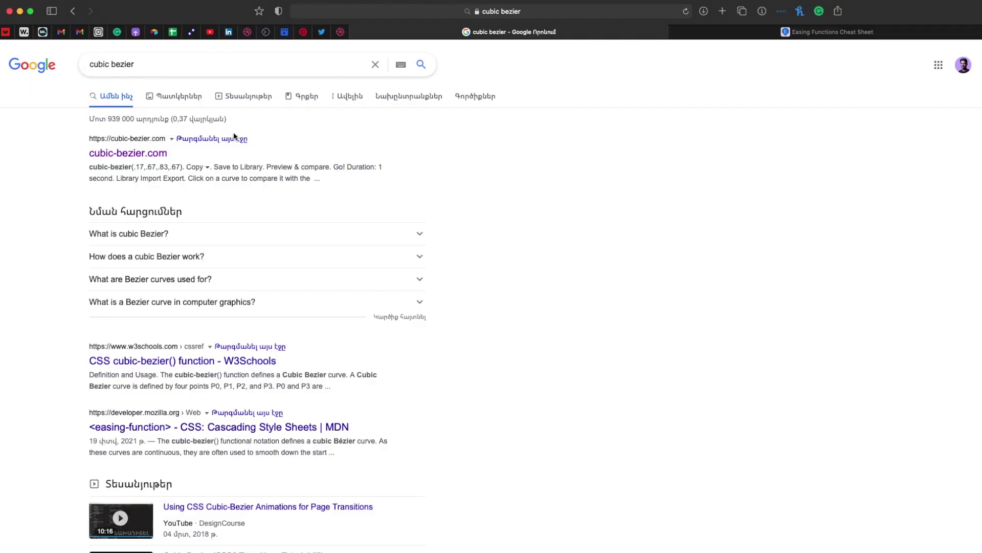
Browse the easings.net cheat sheet and reset the page zoom
{"action": "left_click", "coordinate": [885, 34]}
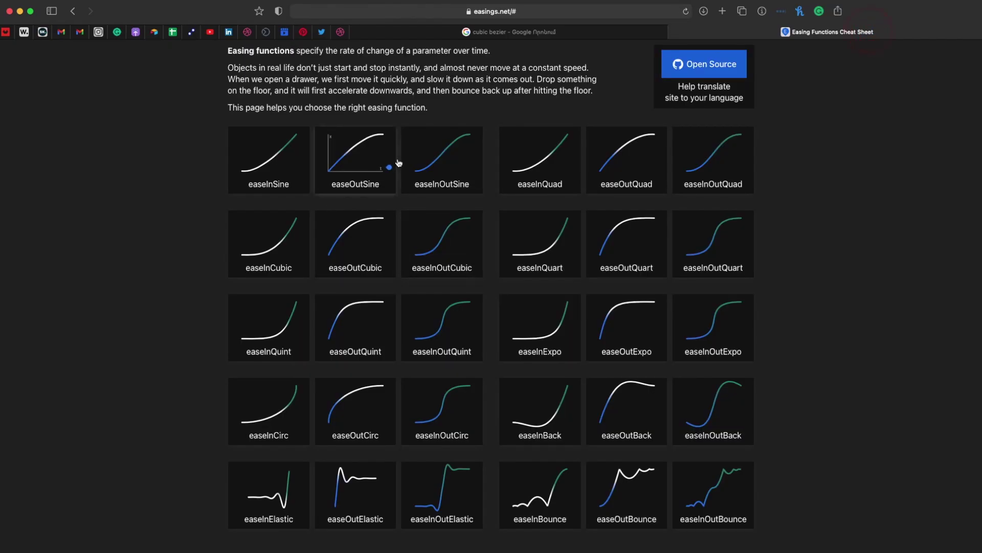
{"action": "scroll", "coordinate": [428, 167], "scroll_direction": "up", "scroll_amount": 5}
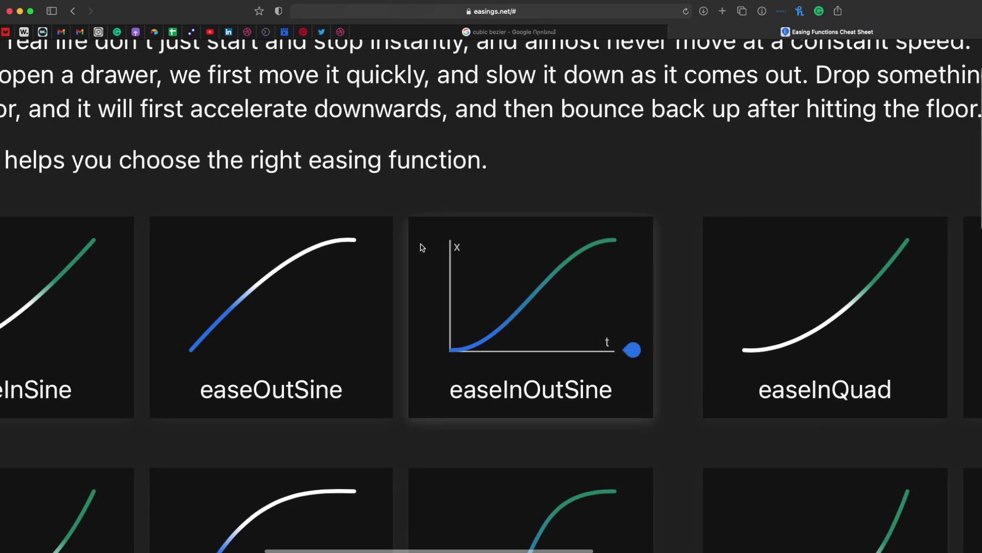
{"action": "scroll", "coordinate": [342, 274], "scroll_direction": "down", "scroll_amount": 5}
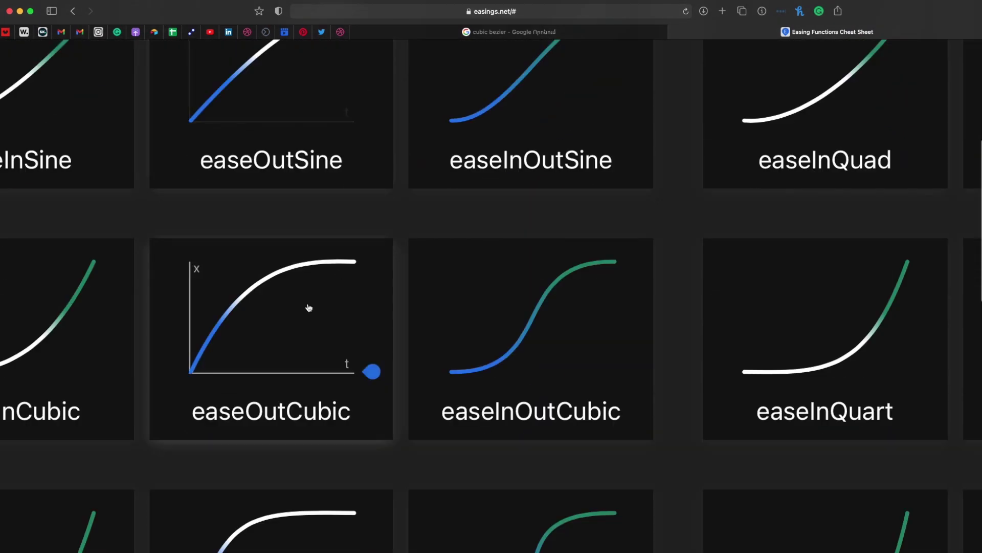
{"action": "scroll", "coordinate": [291, 329], "scroll_direction": "down", "scroll_amount": 5}
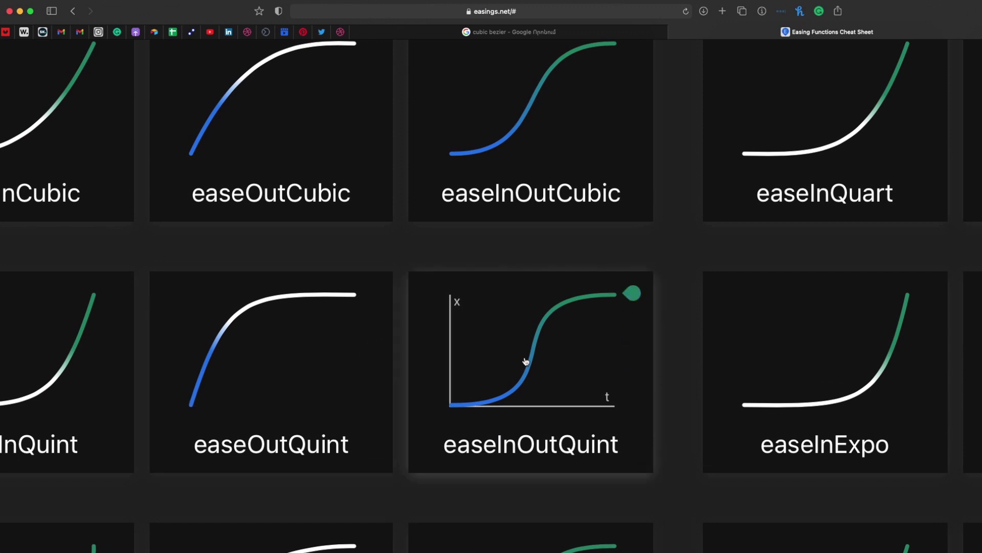
{"action": "scroll", "coordinate": [525, 361], "scroll_direction": "down", "scroll_amount": 2}
{"action": "scroll", "coordinate": [525, 361], "scroll_direction": "right", "scroll_amount": 1}
{"action": "key", "text": "super+0"}
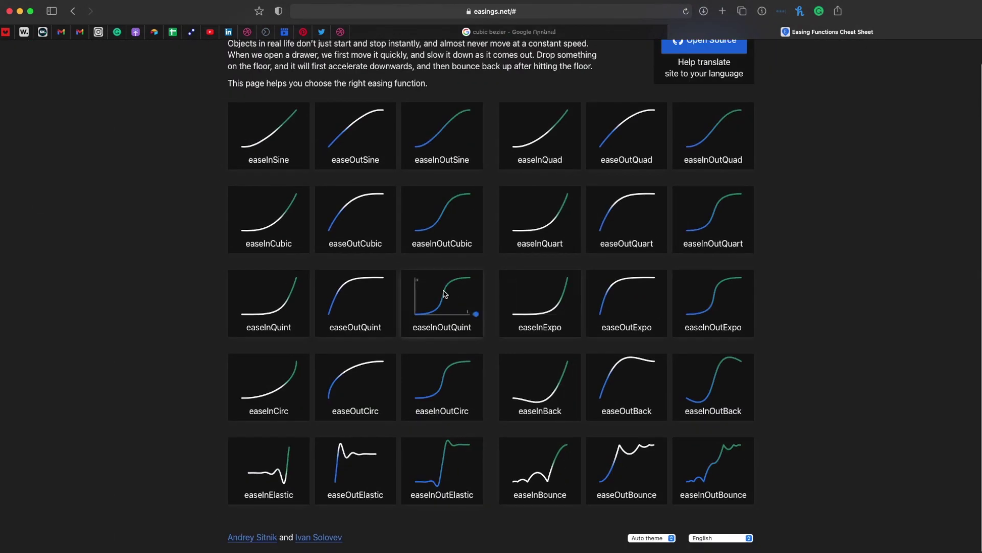
Open easeInOutQuint and select its cubic-bezier values 0.83, 0, 0.17, 1
{"action": "left_click", "coordinate": [444, 291]}
{"action": "mouse_move", "coordinate": [377, 237]}
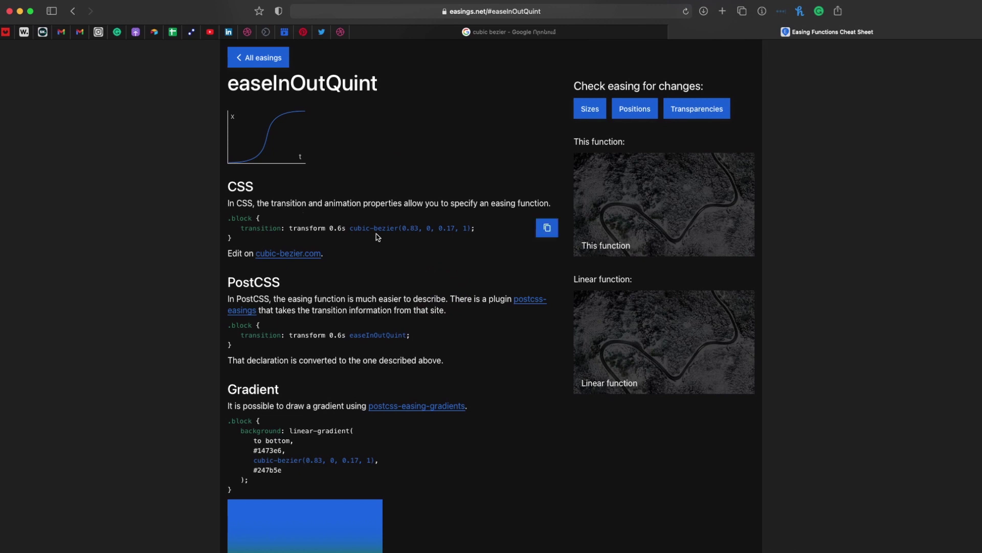
{"action": "scroll", "coordinate": [378, 237], "scroll_direction": "up", "scroll_amount": 5}
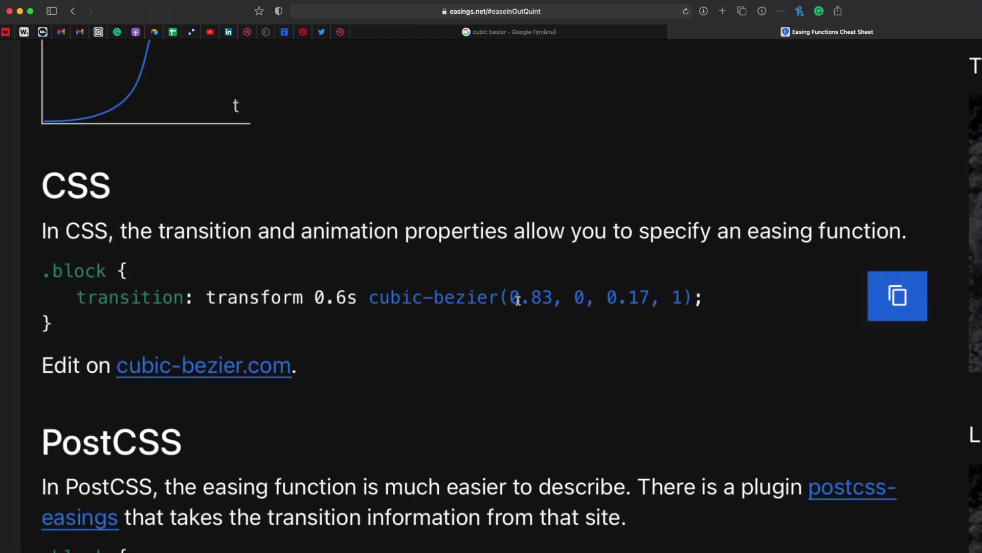
{"action": "left_click_drag", "start_coordinate": [509, 300], "coordinate": [679, 300]}
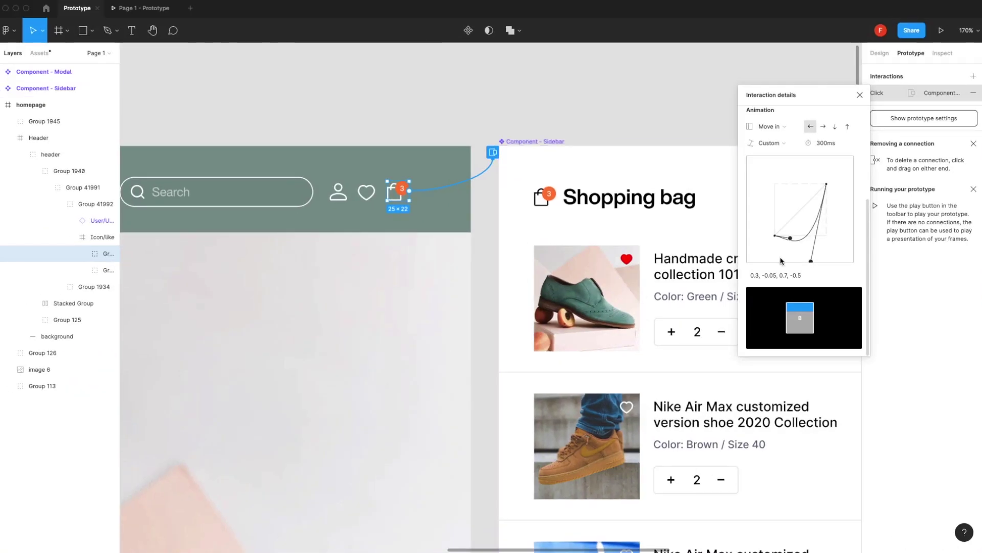
Paste the easeInOutQuint values 0.83, 0, 0.17, 1 into the overlay's custom easing field
{"action": "left_click", "coordinate": [771, 274]}
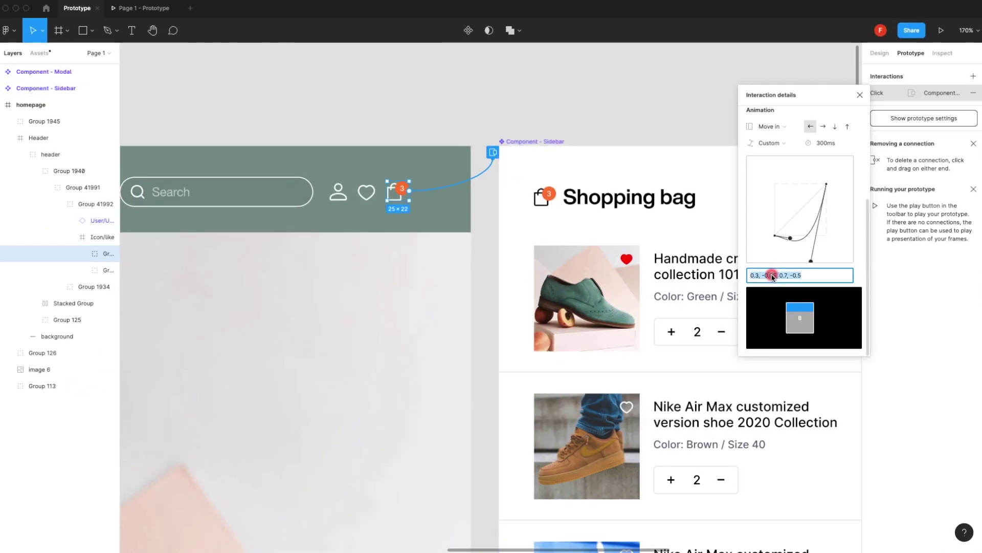
{"action": "key", "text": "super+v"}
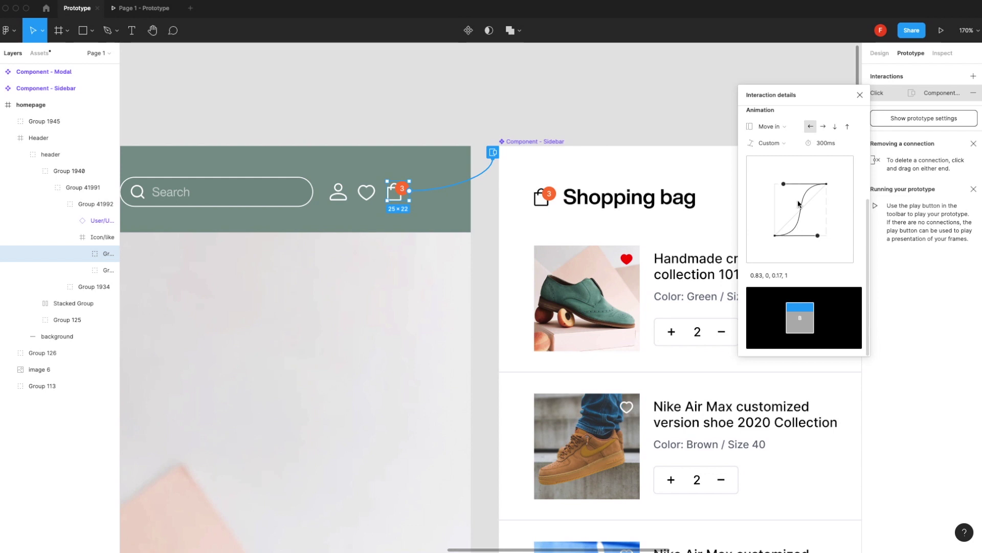
{"action": "left_click", "coordinate": [146, 8]}
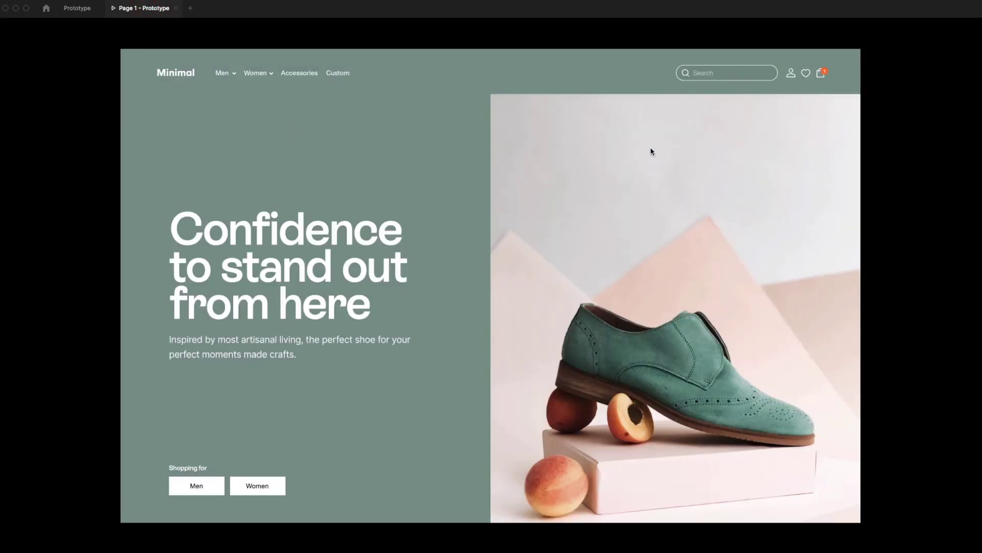
Test the shopping bag opening and closing from the cart in the prototype preview
{"action": "left_click", "coordinate": [827, 75]}
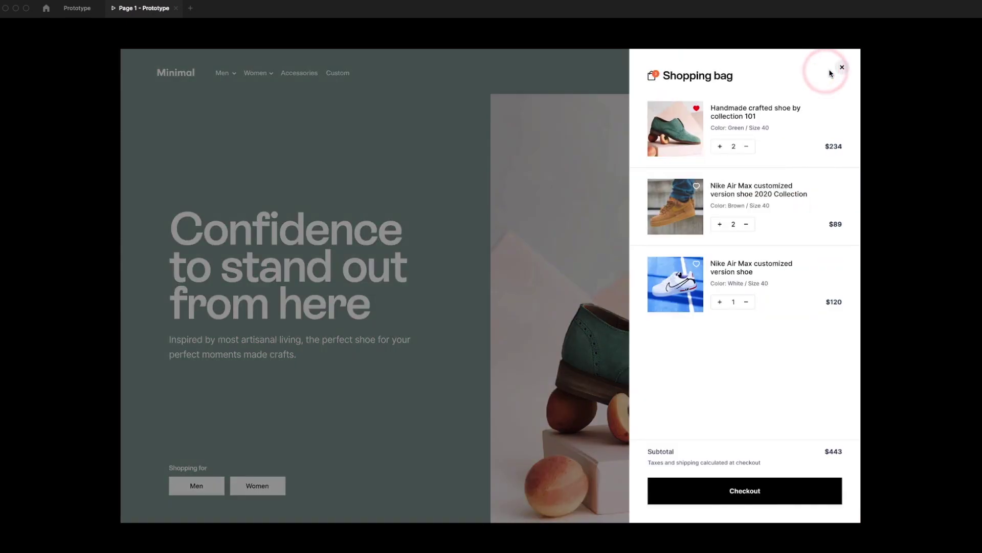
{"action": "left_click", "coordinate": [837, 68]}
{"action": "left_click", "coordinate": [822, 75]}
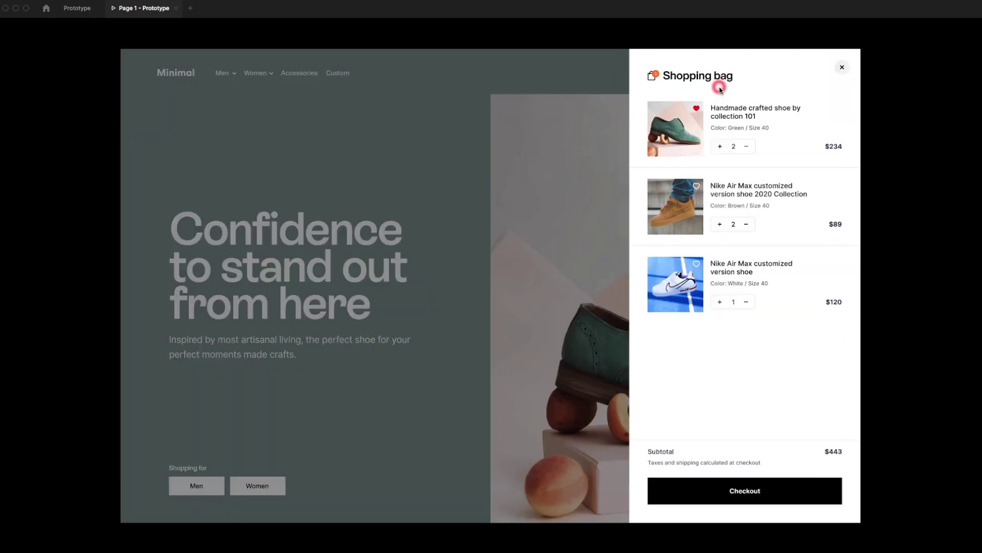
{"action": "left_click", "coordinate": [56, 7]}
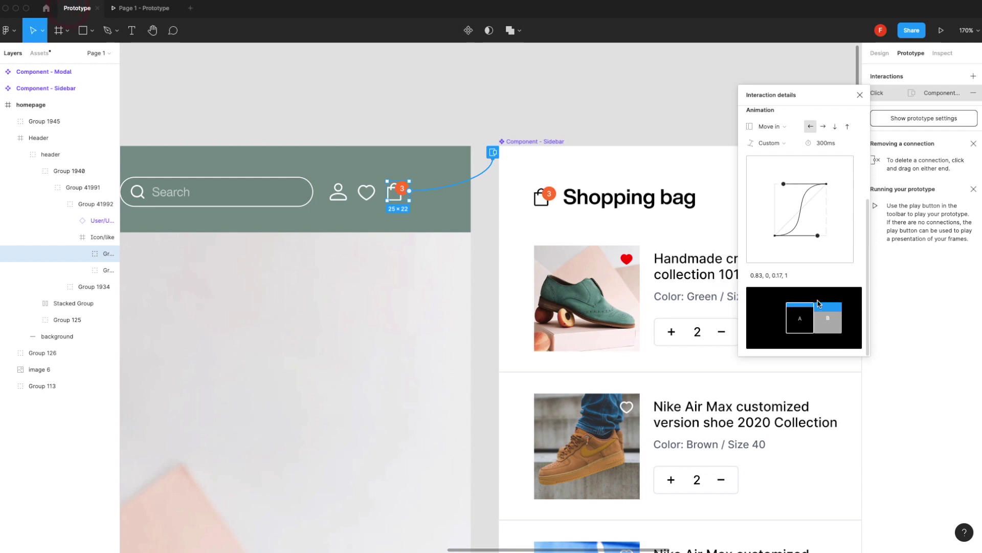
Set the custom easing to 0.77, 0, 0.18, 1 and preview the bag's slide-in
{"action": "key", "text": "ctrl+v"}
{"action": "key", "text": "Return"}
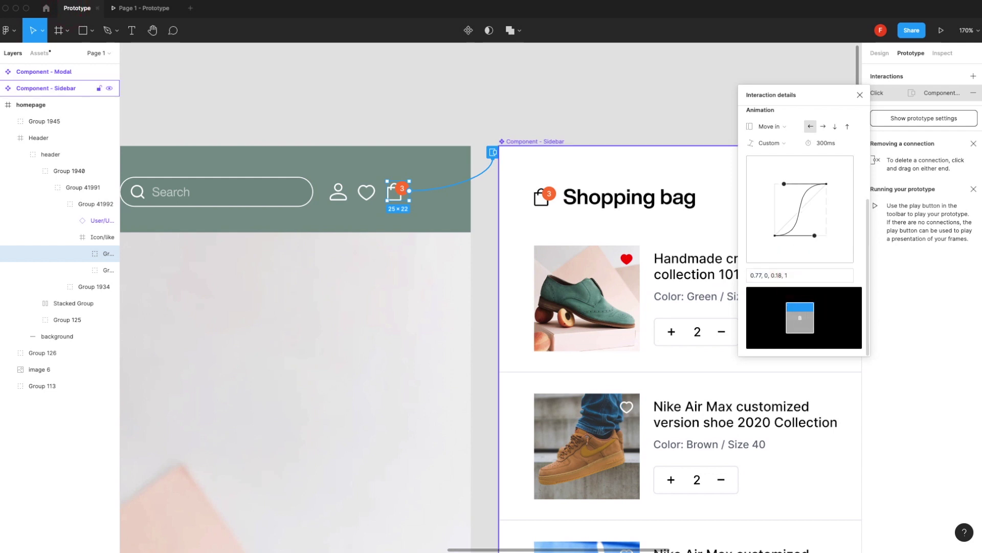
{"action": "left_click", "coordinate": [131, 11]}
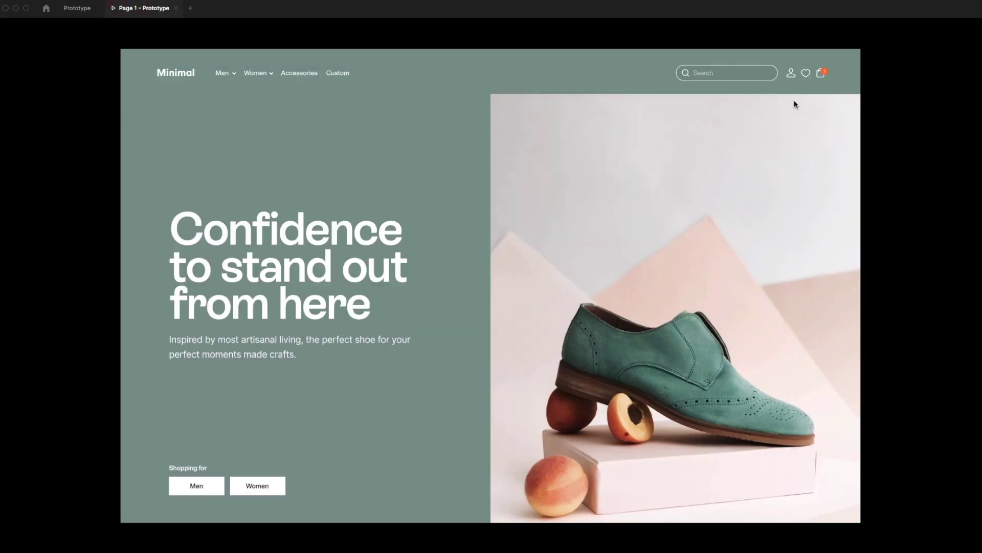
{"action": "left_click", "coordinate": [822, 74]}
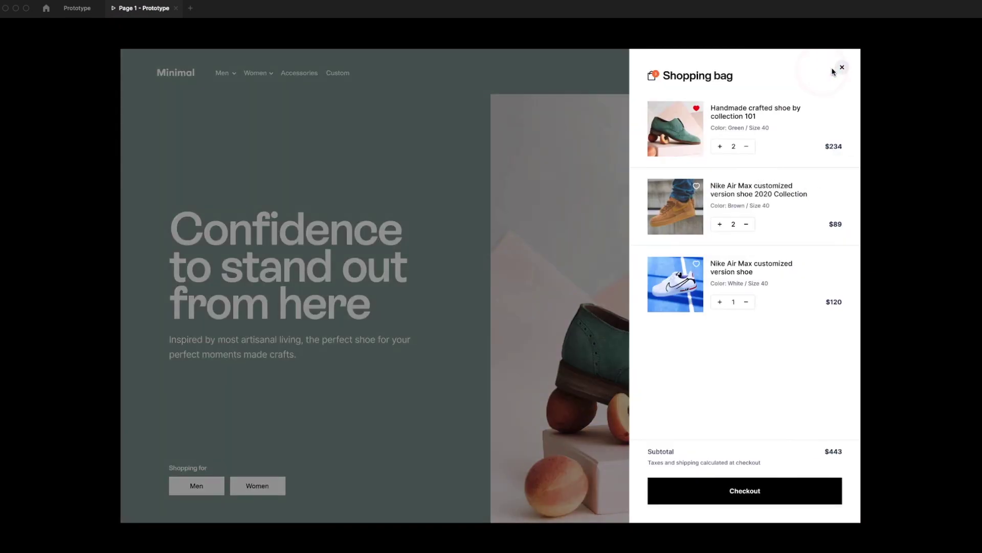
{"action": "left_click", "coordinate": [494, 131]}
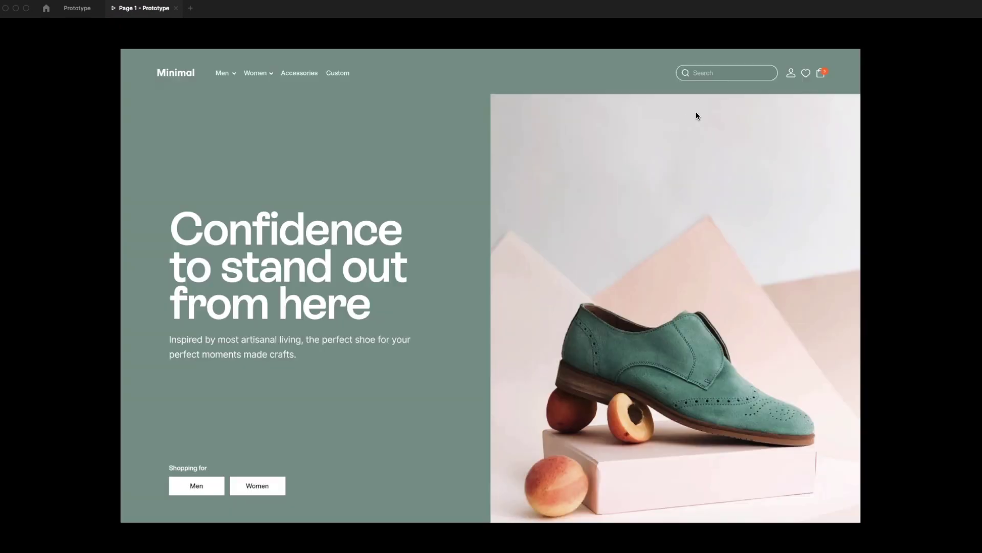
{"action": "key", "text": "ctrl+Tab"}
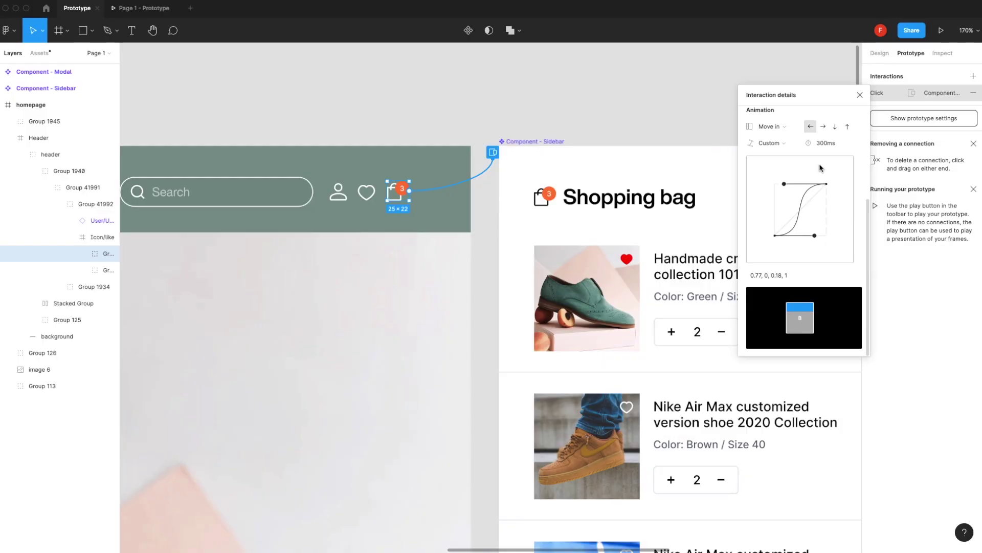
{"action": "scroll", "coordinate": [820, 168], "scroll_direction": "up", "scroll_amount": 5}
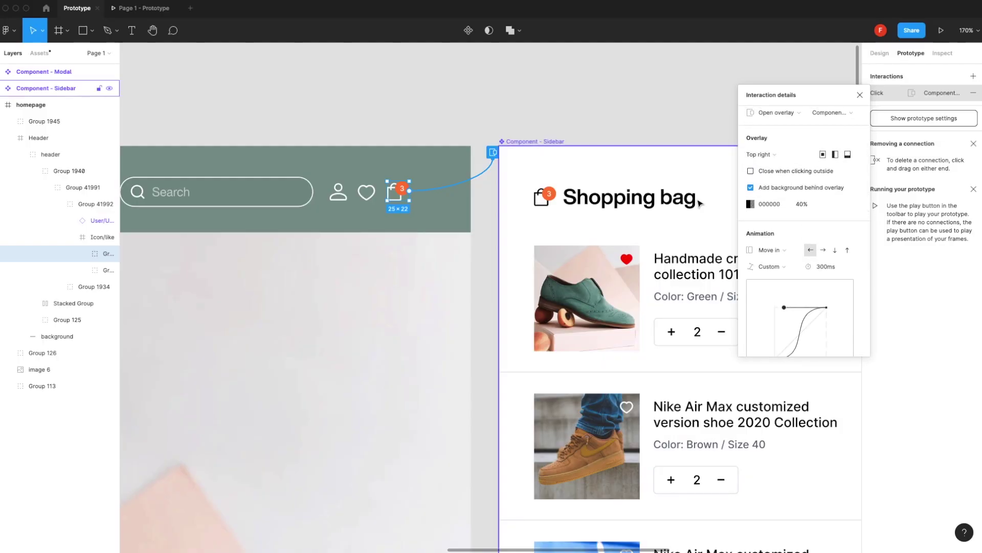
Enable 'Close when clicking outside' on the cart overlay and test it in the preview
{"action": "left_click", "coordinate": [128, 9]}
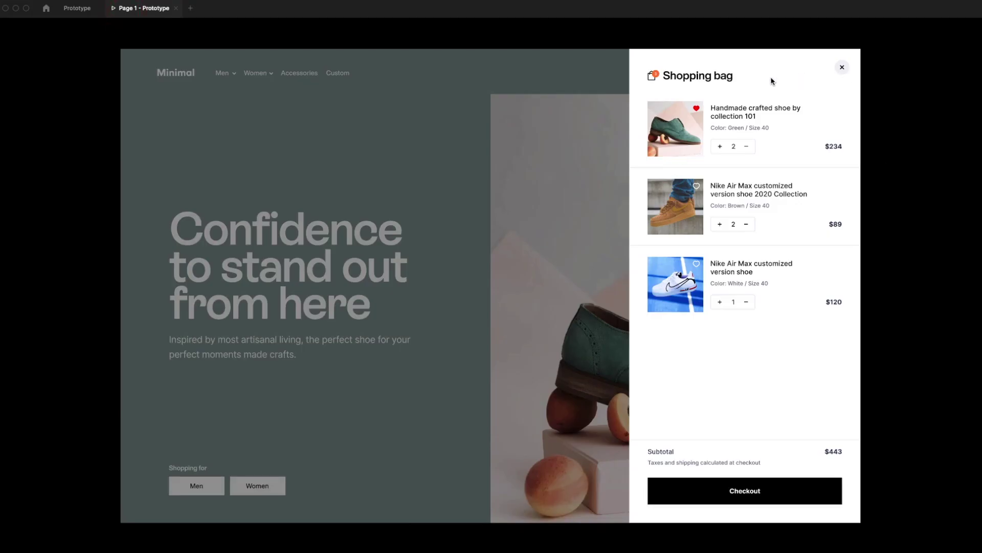
{"action": "left_click", "coordinate": [77, 9]}
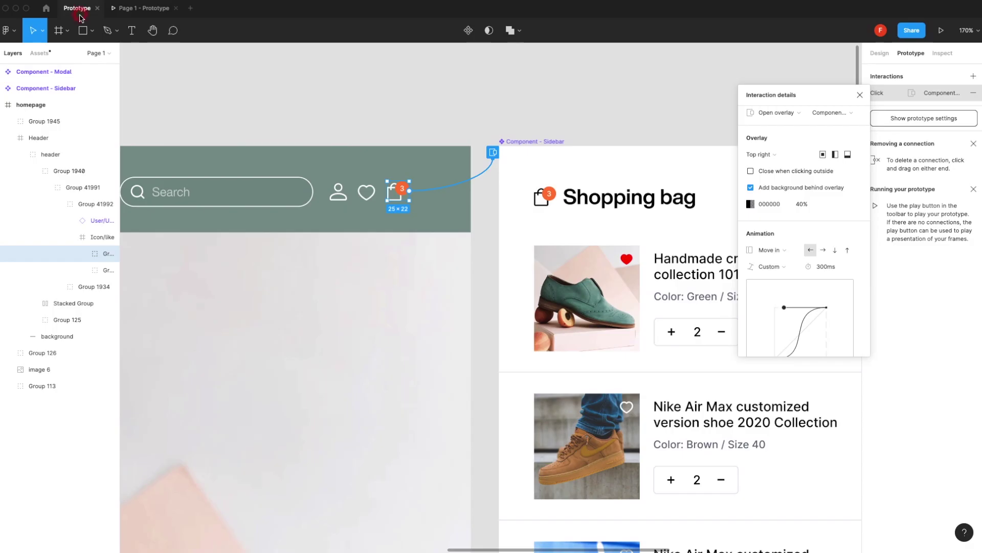
{"action": "scroll", "coordinate": [751, 175], "scroll_direction": "up", "scroll_amount": 1}
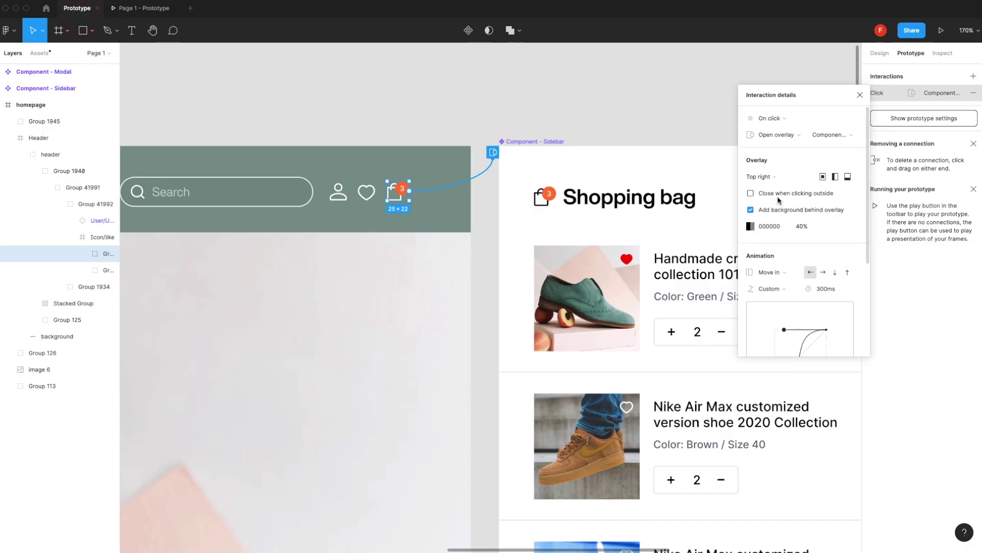
{"action": "left_click", "coordinate": [827, 196]}
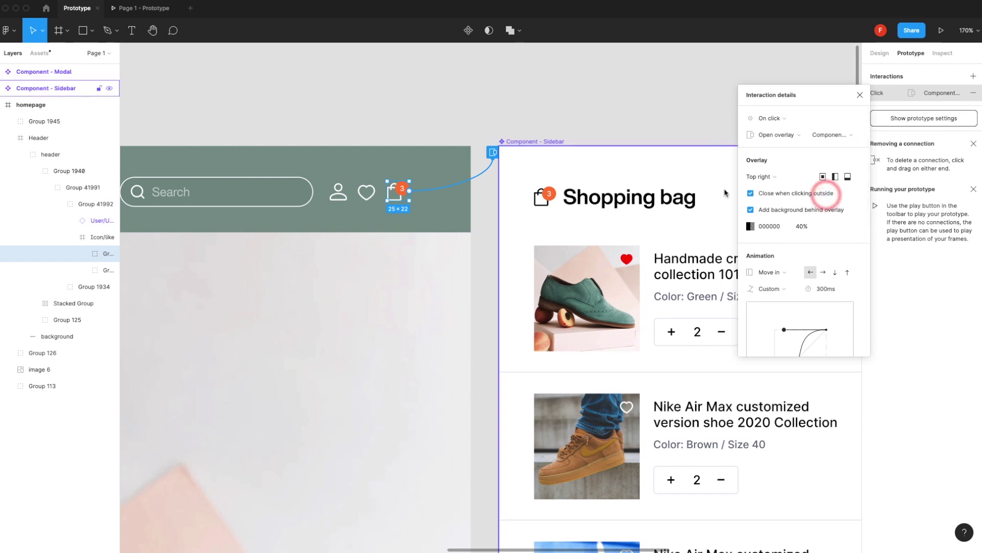
{"action": "left_click", "coordinate": [124, 9]}
{"action": "left_click", "coordinate": [373, 127]}
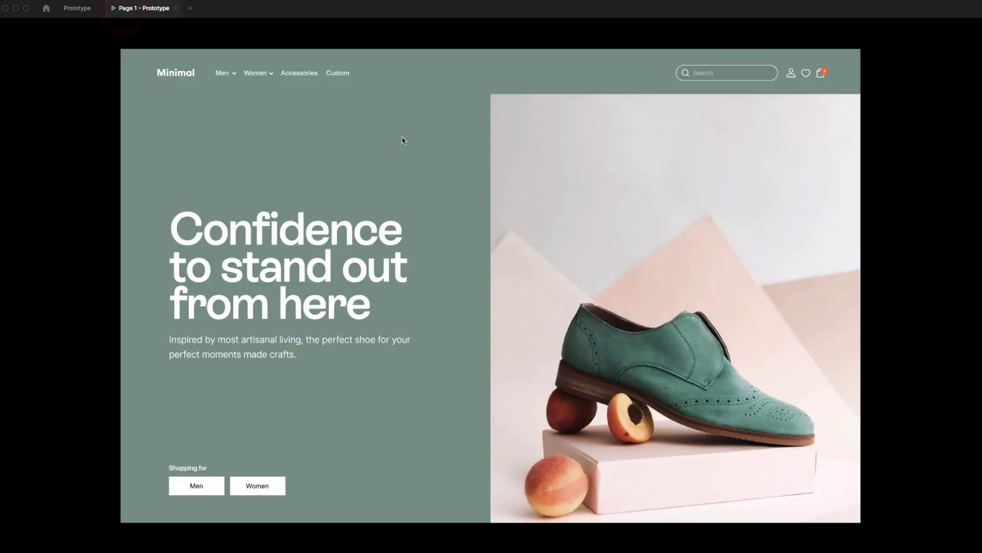
Repeatedly open the bag from the cart and close it by clicking outside the panel
{"action": "left_click", "coordinate": [821, 75]}
{"action": "left_click", "coordinate": [368, 101]}
{"action": "left_click", "coordinate": [826, 74]}
{"action": "left_click", "coordinate": [408, 130]}
{"action": "left_click", "coordinate": [822, 72]}
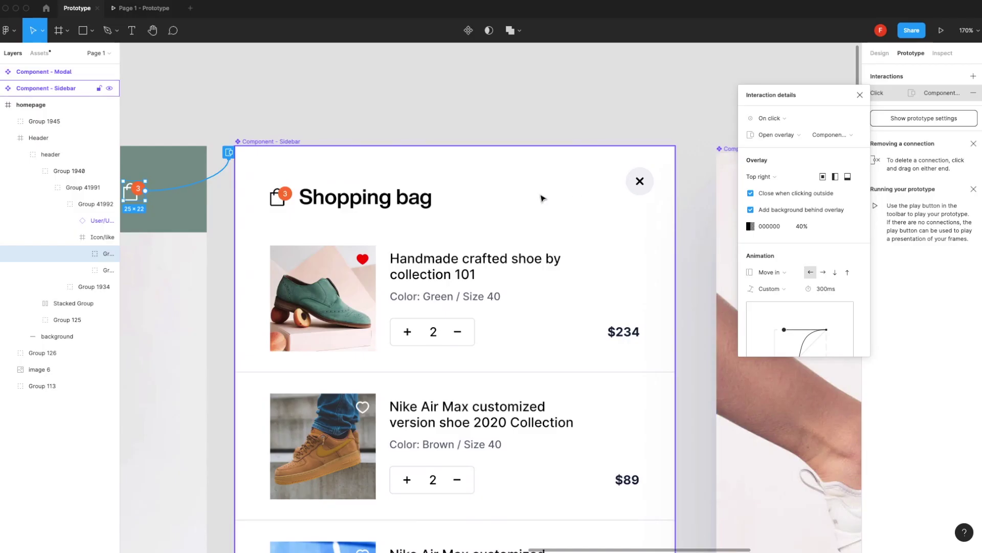
{"action": "scroll", "coordinate": [543, 195], "scroll_direction": "left", "scroll_amount": 2}
{"action": "scroll", "coordinate": [565, 190], "scroll_direction": "right", "scroll_amount": 5}
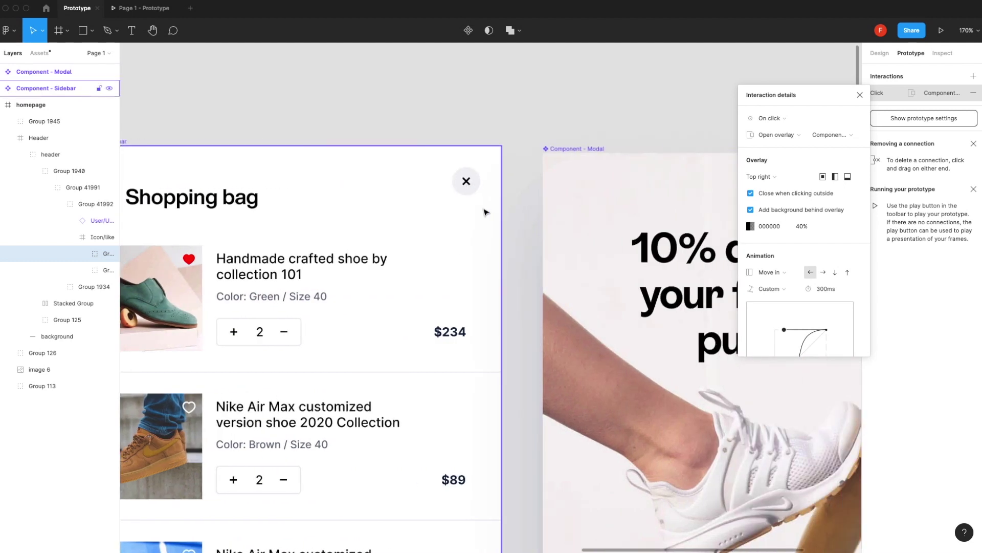
Link the bag's Trigger Close X to the homepage frame
{"action": "left_click", "coordinate": [466, 194]}
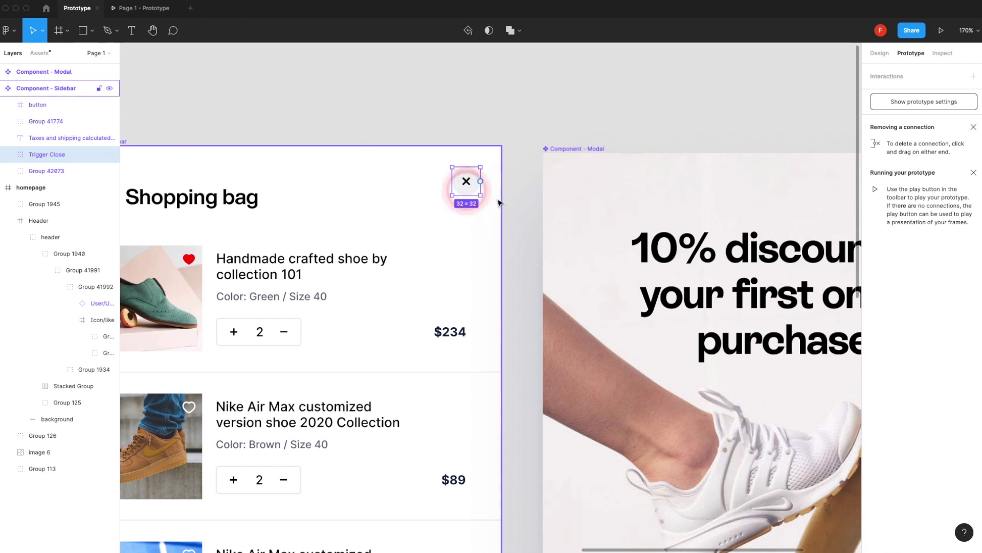
{"action": "scroll", "coordinate": [493, 200], "scroll_direction": "left", "scroll_amount": 5}
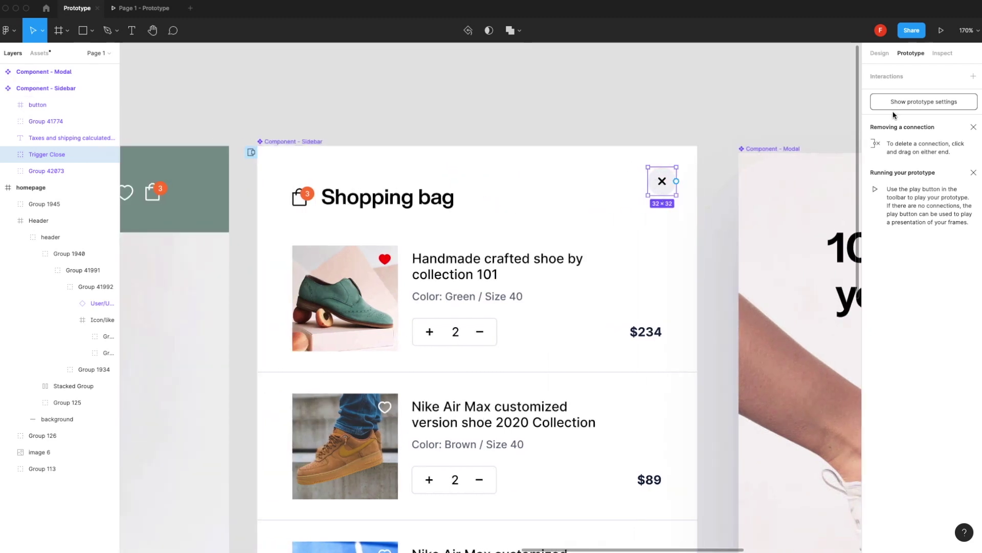
{"action": "scroll", "coordinate": [643, 213], "scroll_direction": "left", "scroll_amount": 2}
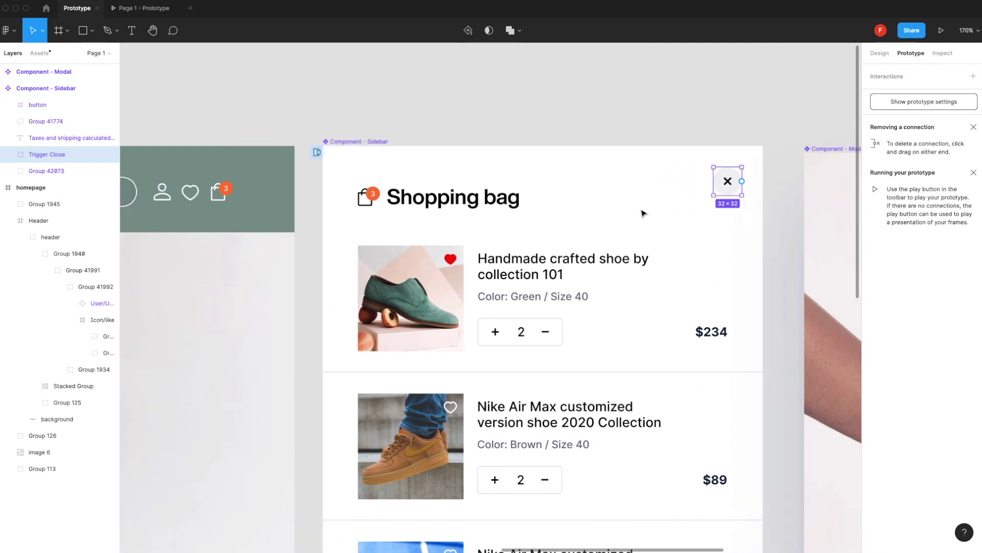
{"action": "left_click_drag", "start_coordinate": [742, 181], "coordinate": [255, 251]}
{"action": "left_click", "coordinate": [323, 259], "text": "alt"}
{"action": "scroll", "coordinate": [323, 259], "scroll_direction": "left", "scroll_amount": 3}
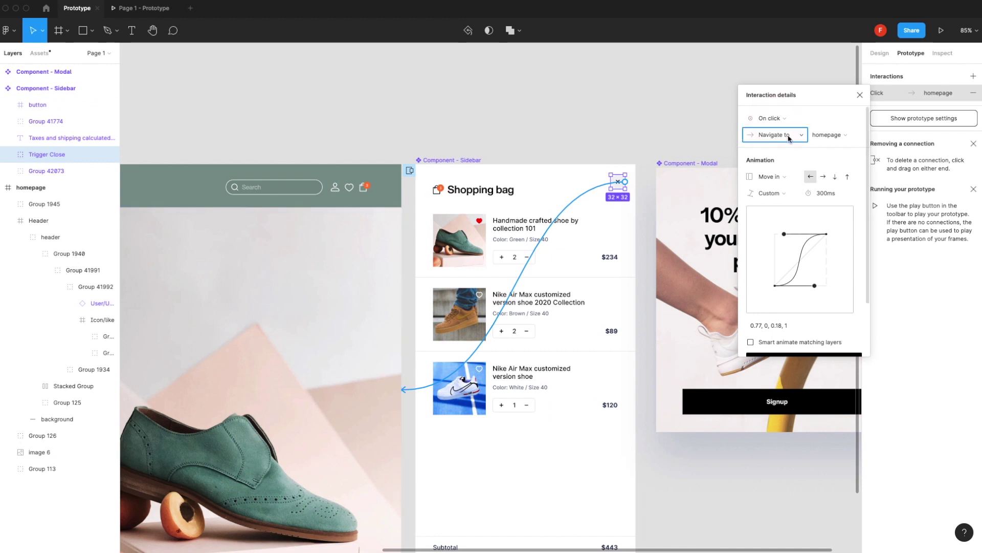
Set the close animation to Move out toward the right
{"action": "left_click", "coordinate": [769, 177]}
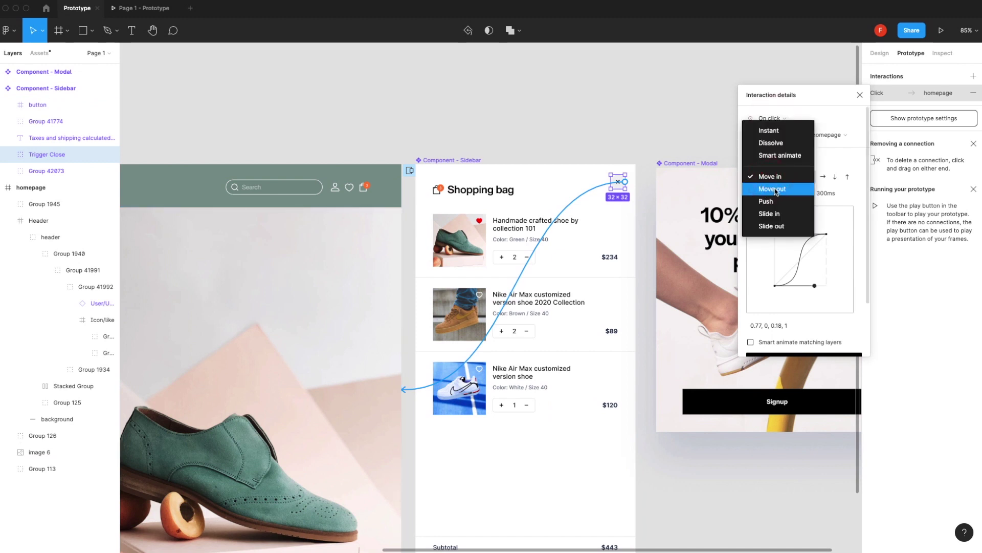
{"action": "left_click", "coordinate": [775, 191]}
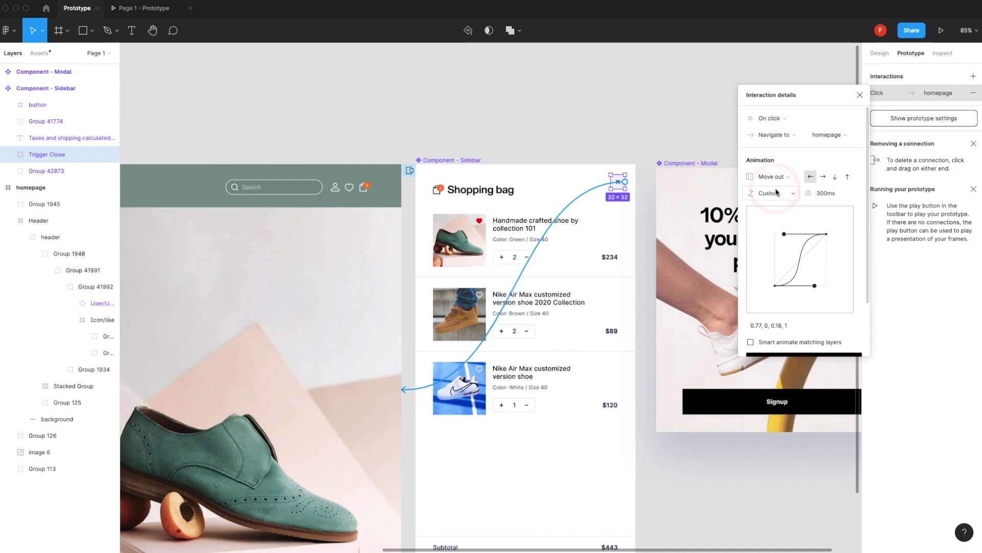
{"action": "left_click", "coordinate": [823, 177]}
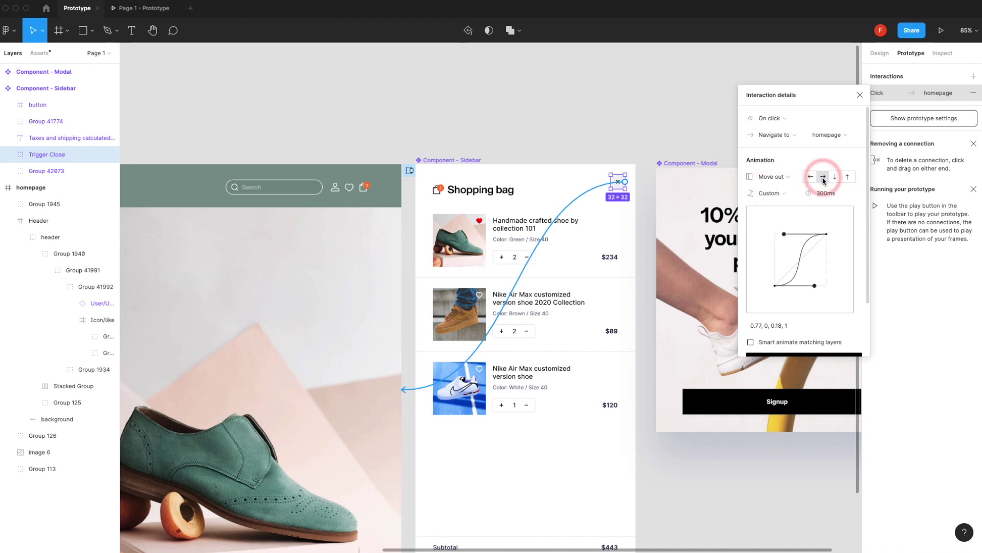
{"action": "left_click", "coordinate": [153, 9]}
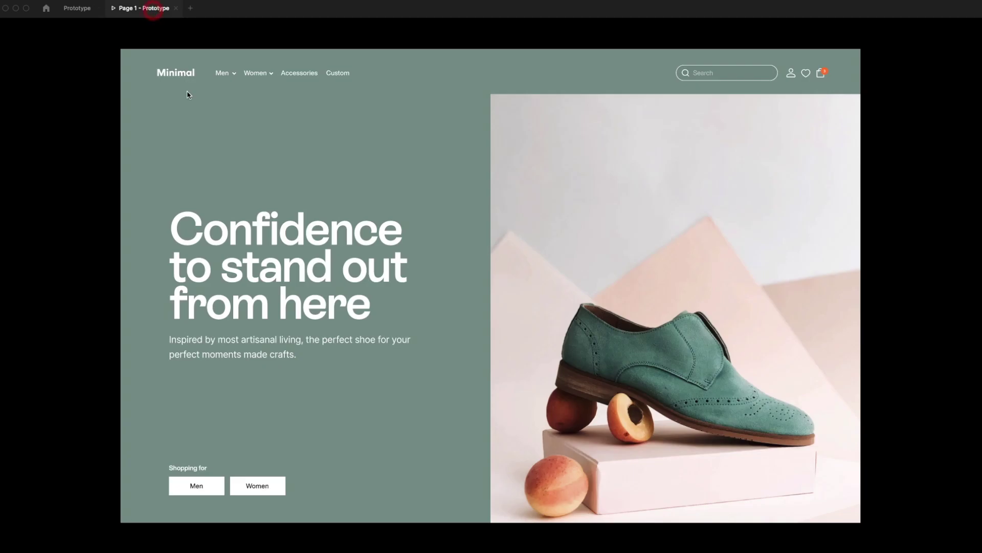
Open the bag from the cart, then dismiss it with the X and by clicking the dimmed page
{"action": "left_click", "coordinate": [700, 74]}
{"action": "left_click", "coordinate": [821, 73]}
{"action": "left_click", "coordinate": [842, 67]}
{"action": "left_click", "coordinate": [824, 74]}
{"action": "left_click", "coordinate": [841, 67]}
{"action": "left_click", "coordinate": [822, 74]}
{"action": "left_click", "coordinate": [760, 88]}
{"action": "left_click", "coordinate": [456, 133]}
{"action": "left_click", "coordinate": [74, 9]}
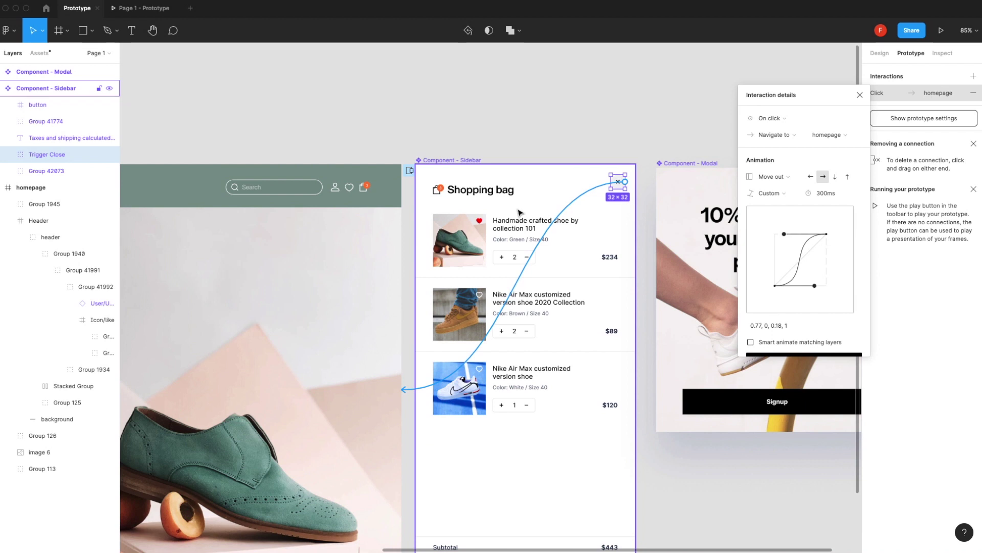
Zoom out with Shift+1 and pan across the homepage, Shopping bag and discount Modal frames
{"action": "key", "text": "shift+1"}
{"action": "left_click", "coordinate": [217, 210]}
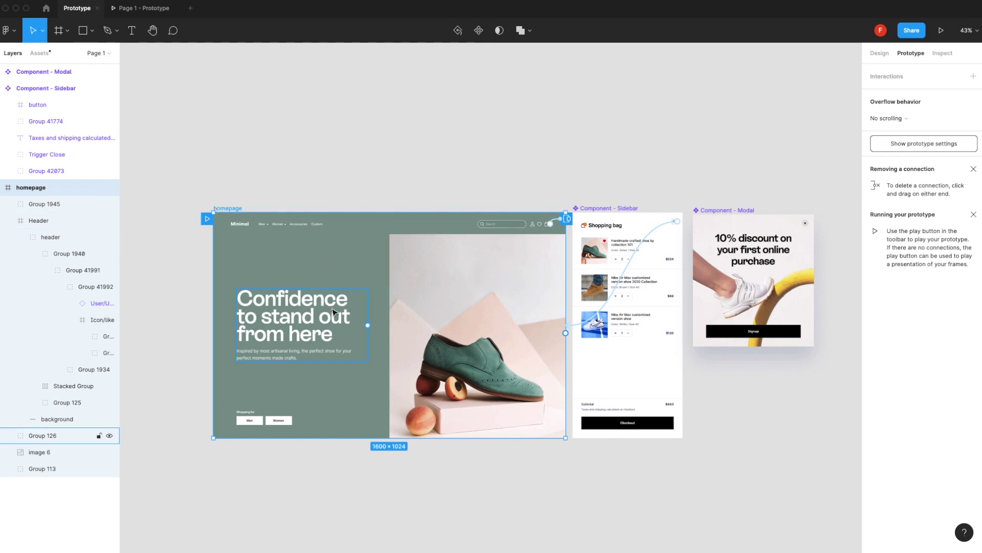
{"action": "scroll", "coordinate": [328, 302], "scroll_direction": "up", "scroll_amount": 5}
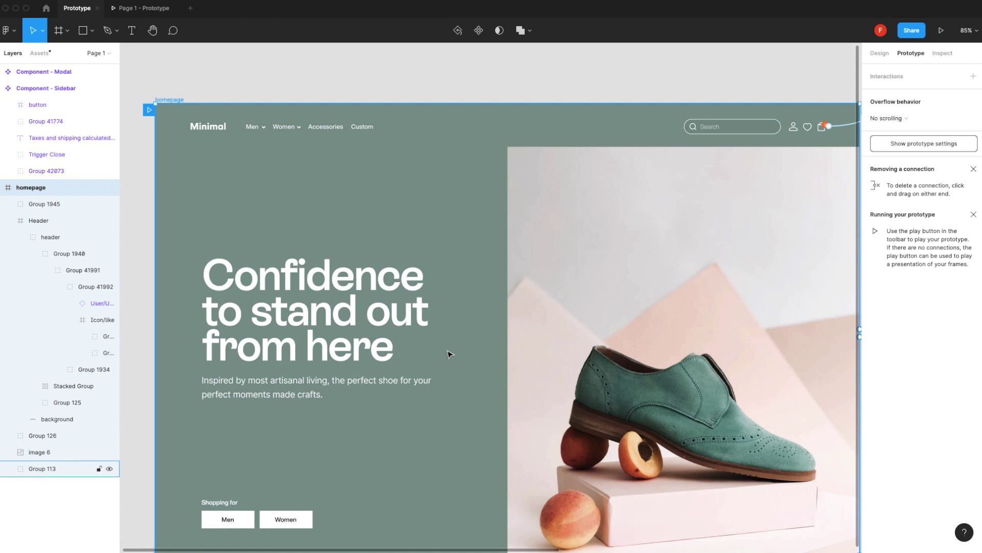
{"action": "scroll", "coordinate": [450, 353], "scroll_direction": "right", "scroll_amount": 10}
{"action": "scroll", "coordinate": [450, 354], "scroll_direction": "right", "scroll_amount": 3}
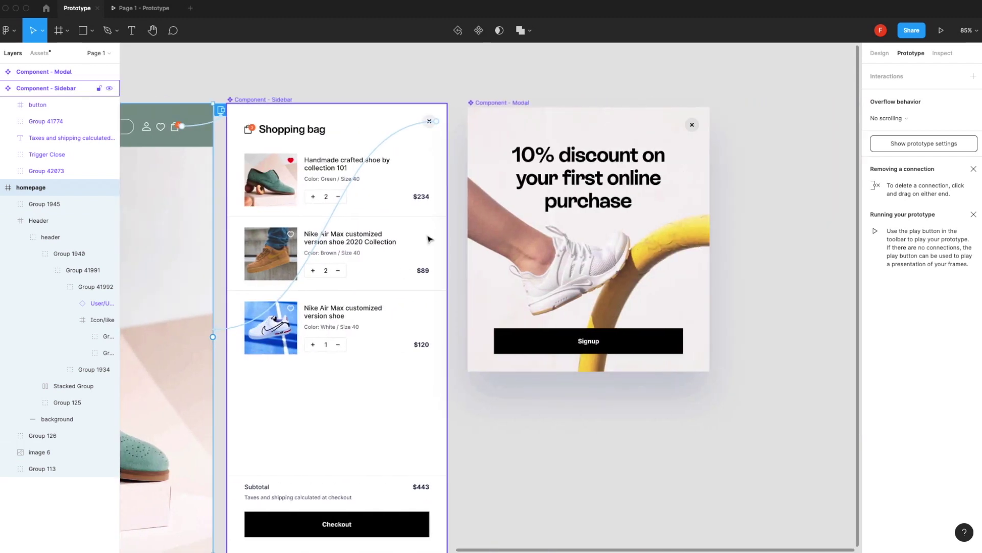
{"action": "scroll", "coordinate": [571, 102], "scroll_direction": "left", "scroll_amount": 15}
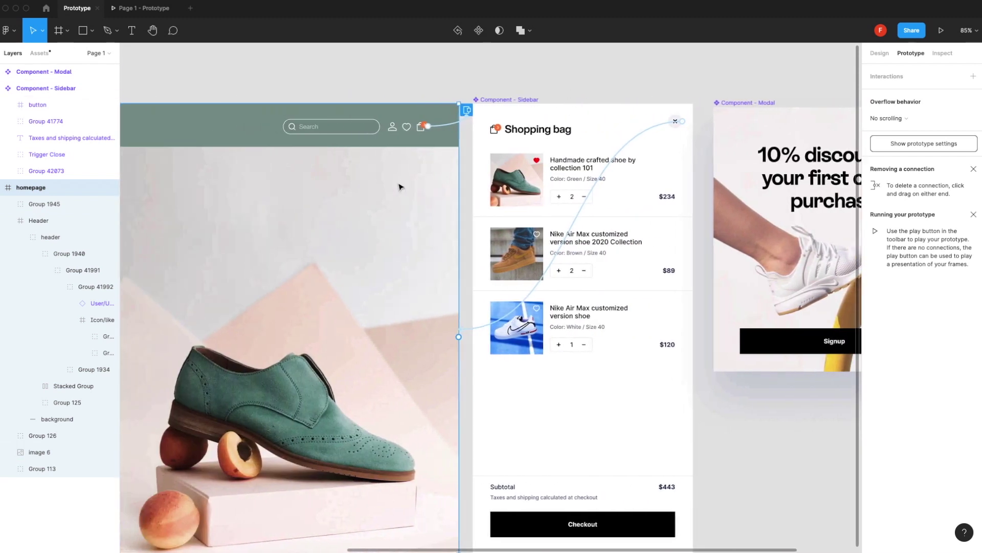
{"action": "scroll", "coordinate": [401, 188], "scroll_direction": "left", "scroll_amount": 4}
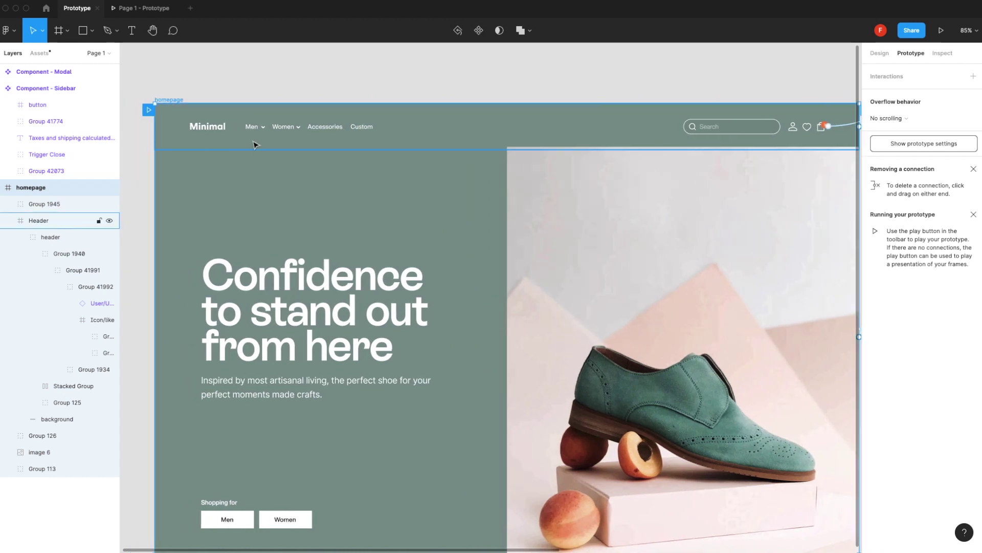
{"action": "scroll", "coordinate": [187, 99], "scroll_direction": "right", "scroll_amount": 15}
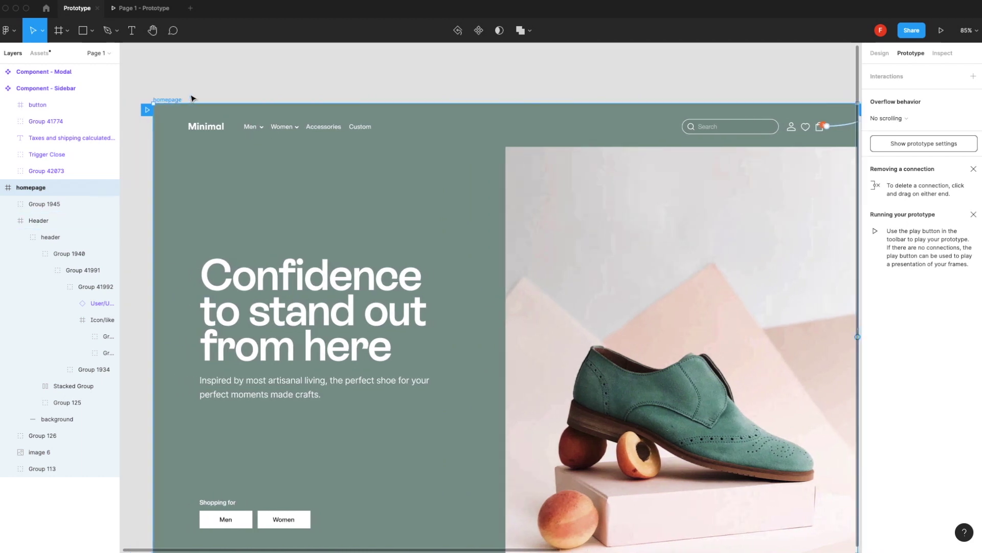
{"action": "scroll", "coordinate": [406, 179], "scroll_direction": "down", "scroll_amount": 6}
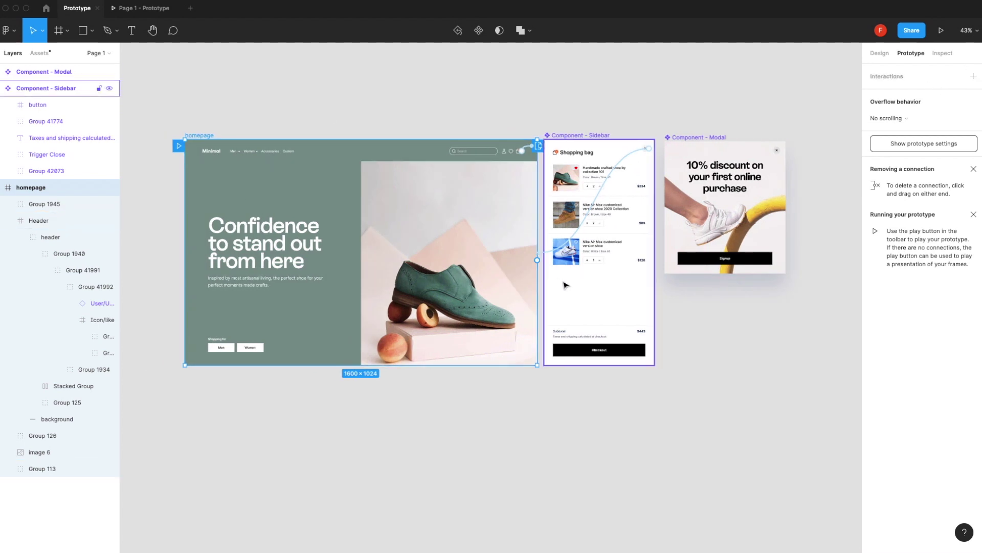
Connect the homepage to the discount modal as an overlay opening after an 800ms delay, then run the prototype
{"action": "left_click", "coordinate": [537, 260]}
{"action": "left_click_drag", "start_coordinate": [562, 286], "coordinate": [823, 115]}
{"action": "left_click", "coordinate": [787, 134]}
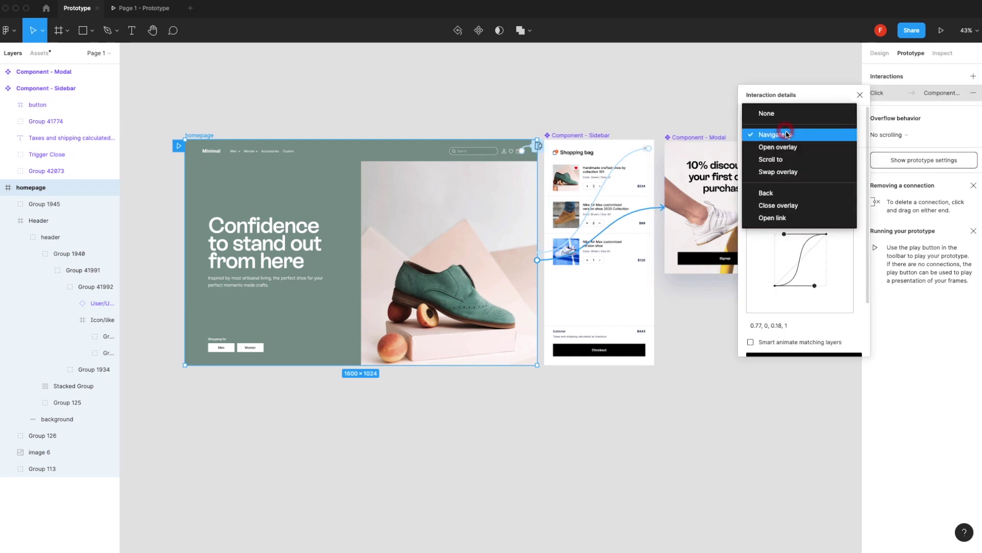
{"action": "left_click", "coordinate": [778, 147]}
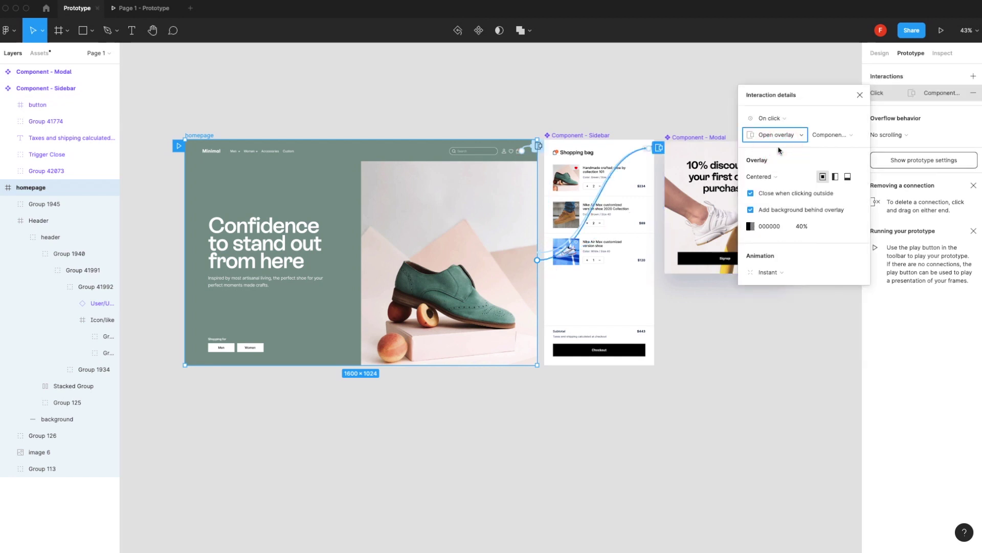
{"action": "left_click", "coordinate": [790, 118]}
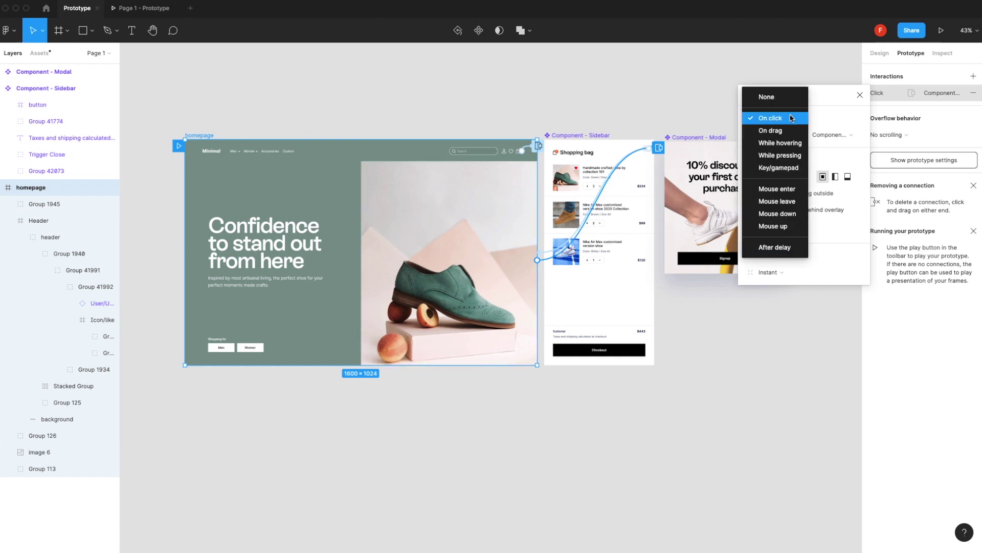
{"action": "left_click", "coordinate": [782, 250]}
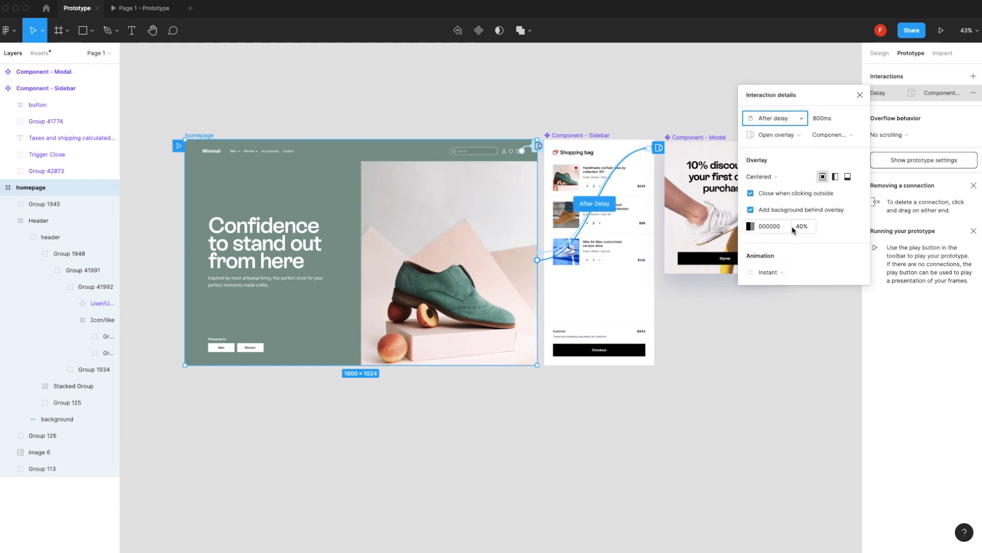
{"action": "left_click", "coordinate": [841, 122]}
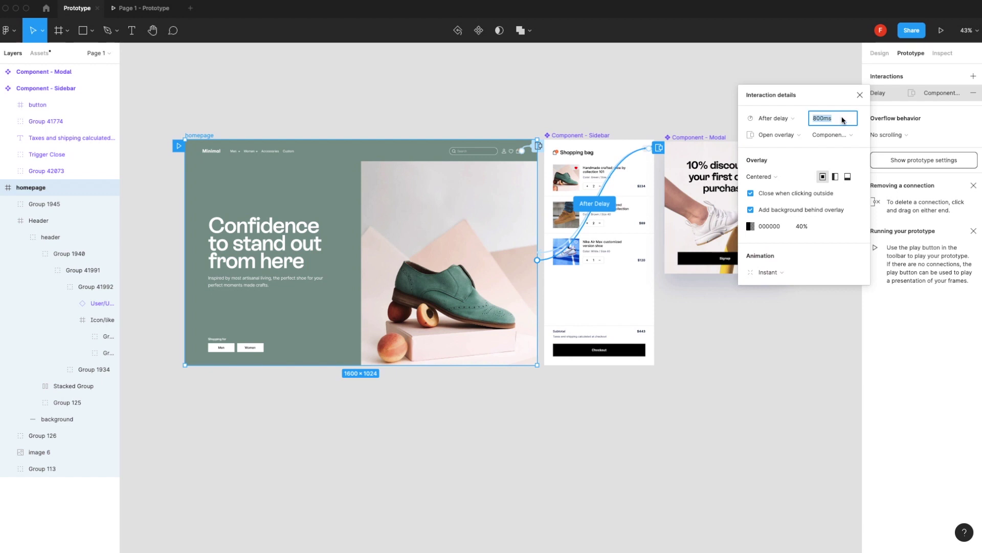
{"action": "left_click", "coordinate": [146, 9]}
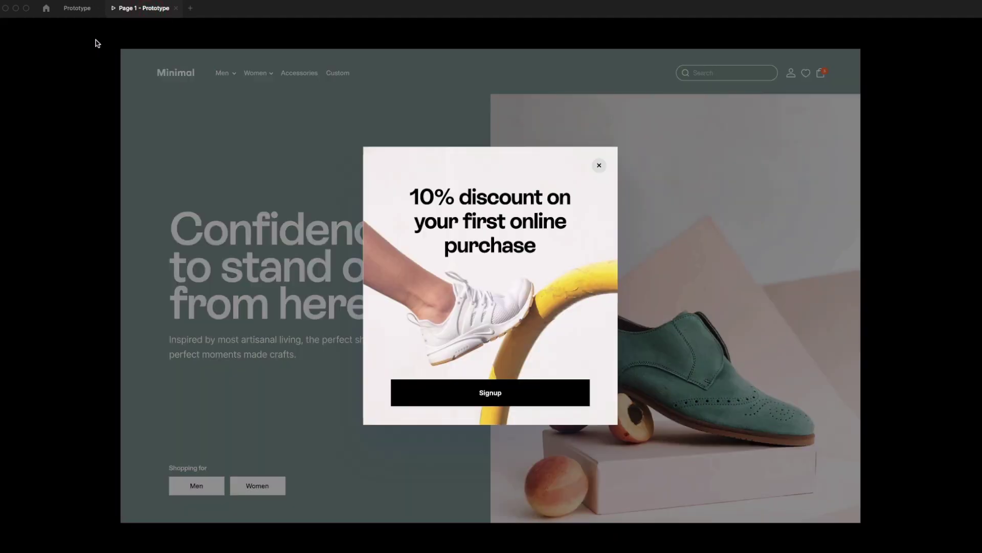
Give the delayed modal overlay a Move in animation from below, and preview it
{"action": "left_click", "coordinate": [81, 10]}
{"action": "left_click", "coordinate": [799, 272]}
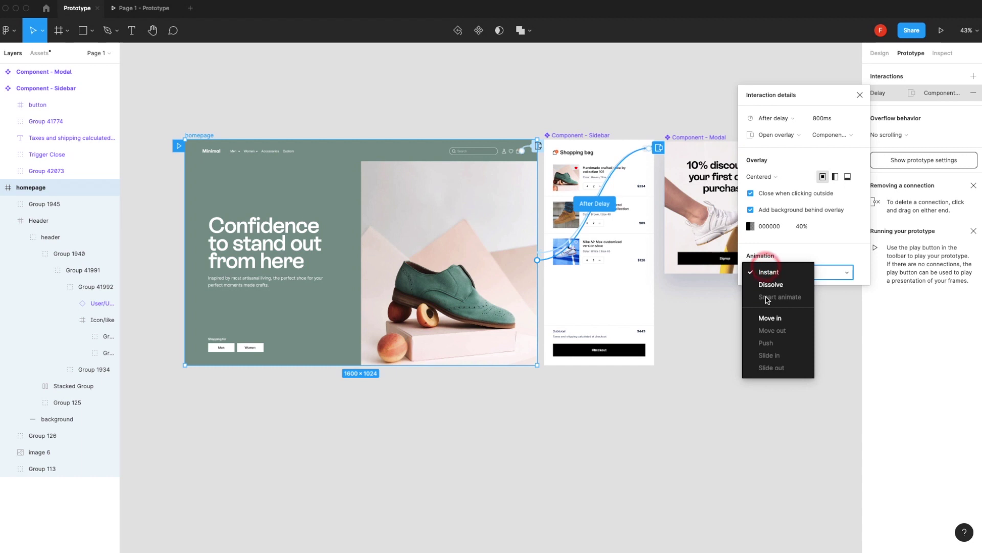
{"action": "left_click", "coordinate": [779, 324]}
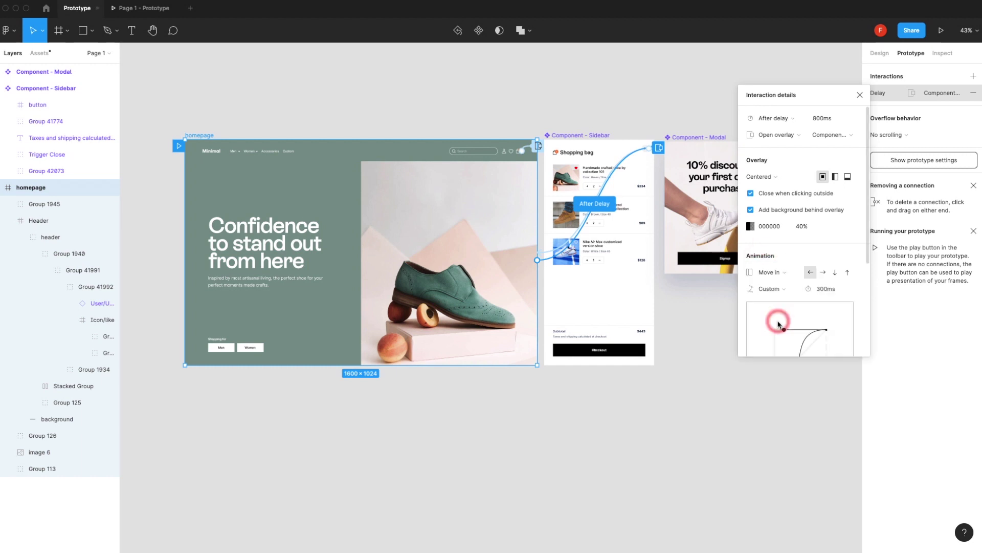
{"action": "scroll", "coordinate": [808, 307], "scroll_direction": "down", "scroll_amount": 1}
{"action": "left_click", "coordinate": [848, 258]}
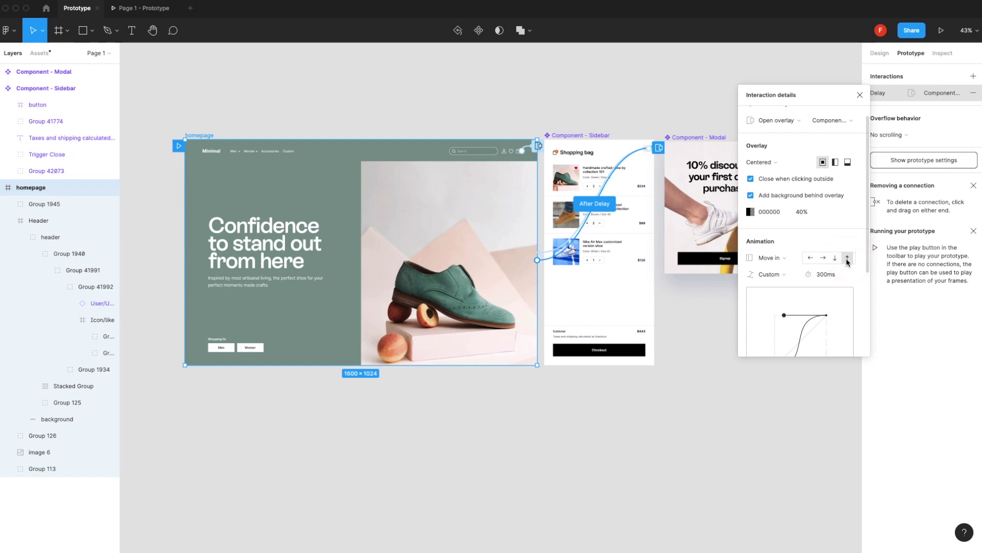
{"action": "scroll", "coordinate": [839, 269], "scroll_direction": "down", "scroll_amount": 5}
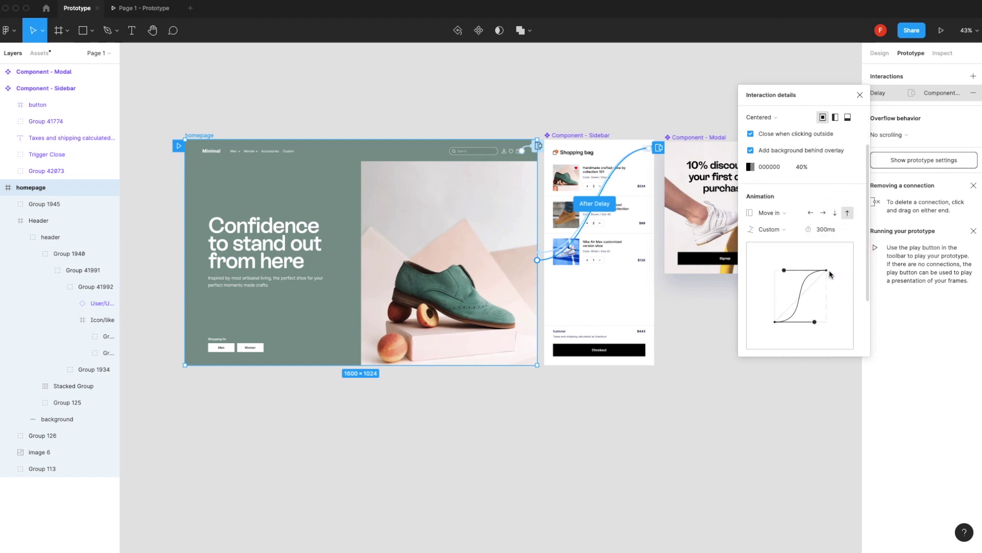
{"action": "left_click", "coordinate": [140, 8]}
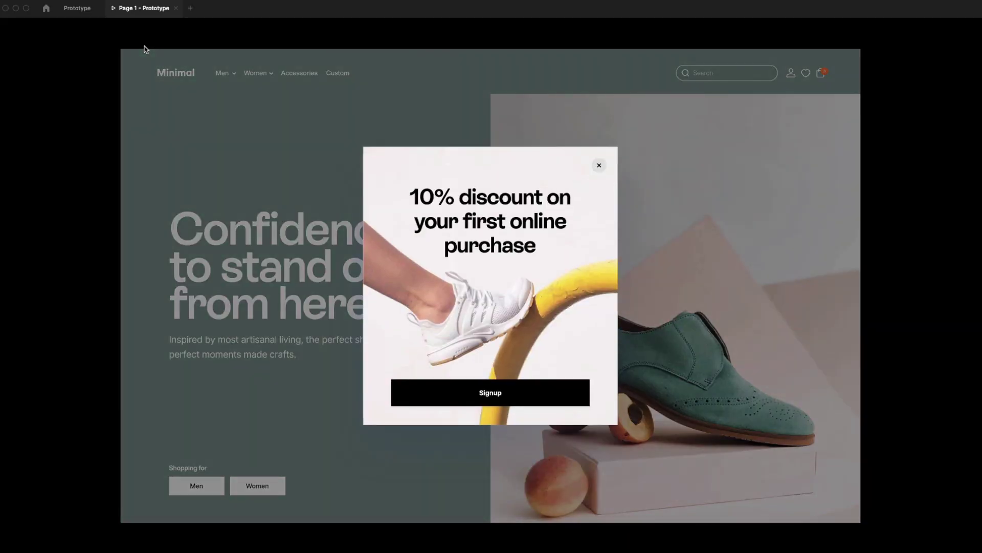
{"action": "left_click", "coordinate": [77, 8]}
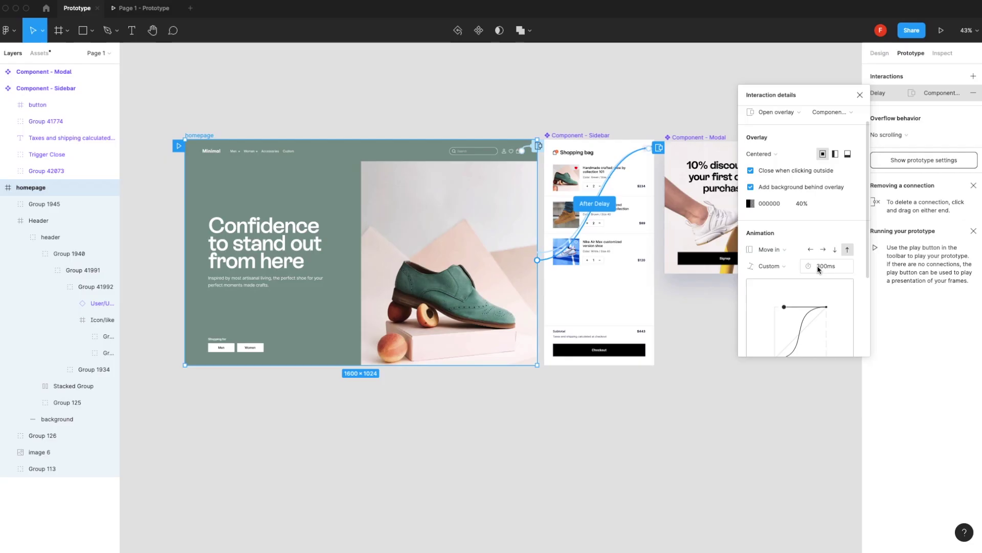
Link the modal's Trigger Close to the homepage frame
{"action": "scroll", "coordinate": [837, 270], "scroll_direction": "up", "scroll_amount": 1}
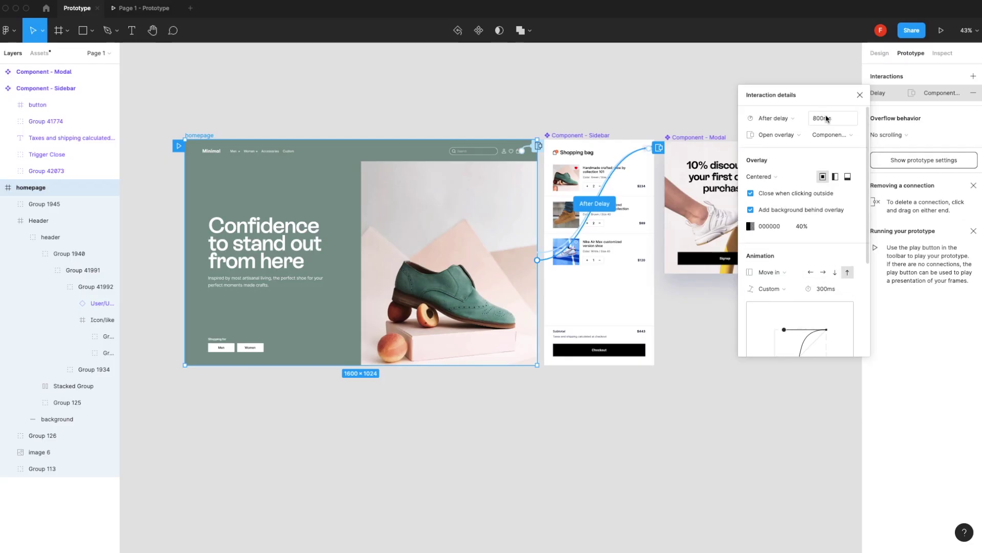
{"action": "left_click", "coordinate": [819, 120]}
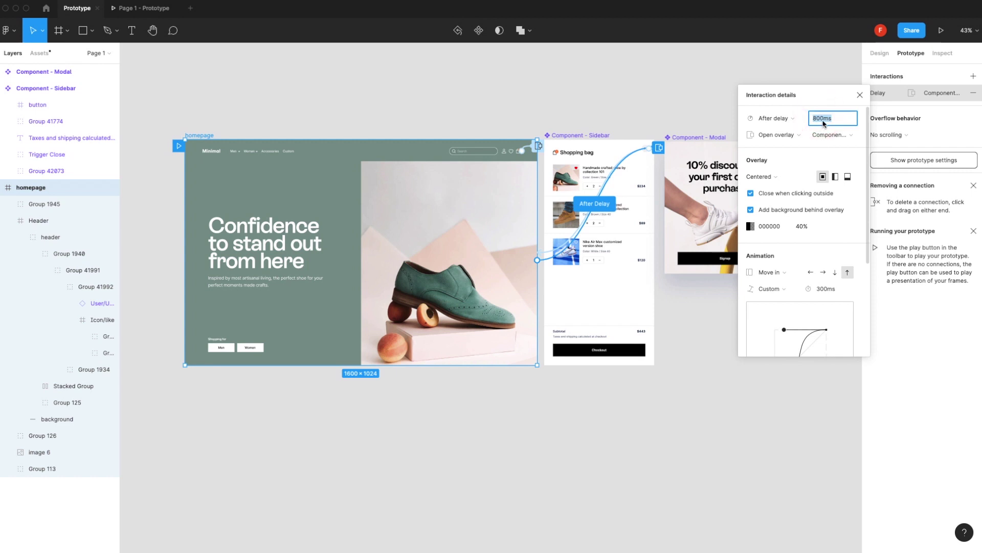
{"action": "scroll", "coordinate": [814, 187], "scroll_direction": "down", "scroll_amount": 1}
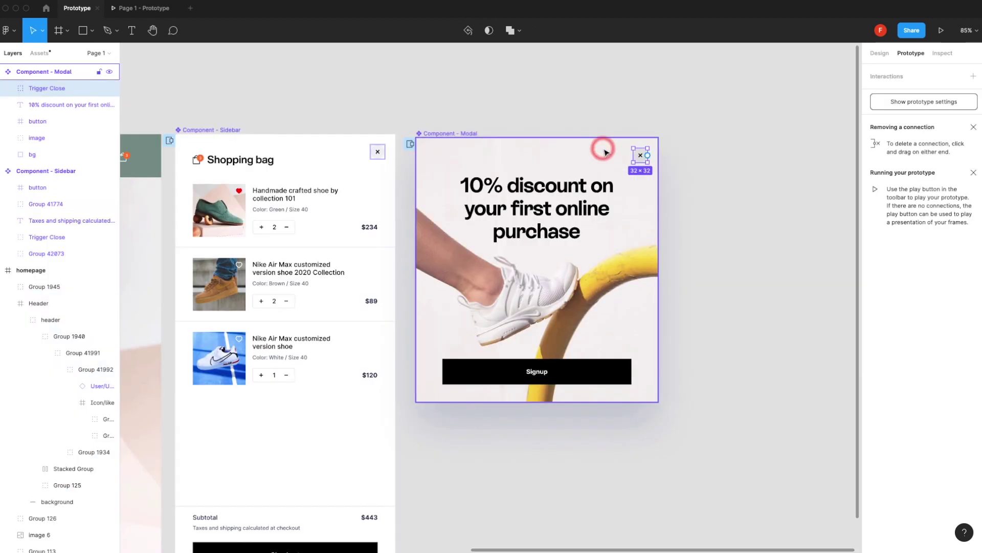
{"action": "scroll", "coordinate": [813, 186], "scroll_direction": "left", "scroll_amount": 5}
{"action": "left_click_drag", "start_coordinate": [821, 179], "coordinate": [266, 267]}
{"action": "scroll", "coordinate": [266, 267], "scroll_direction": "down", "scroll_amount": 5}
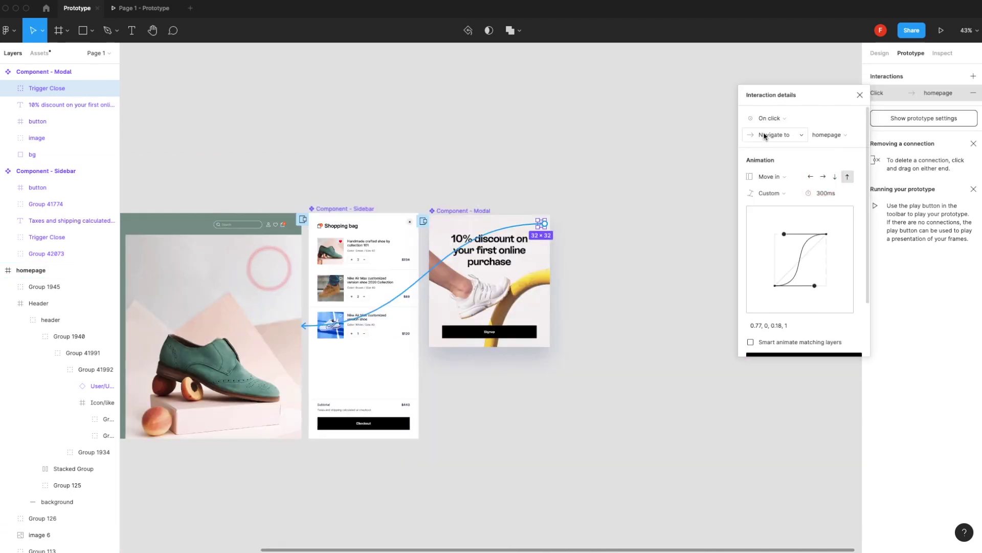
Set the close transition to Move out in the downward direction
{"action": "left_click", "coordinate": [766, 177]}
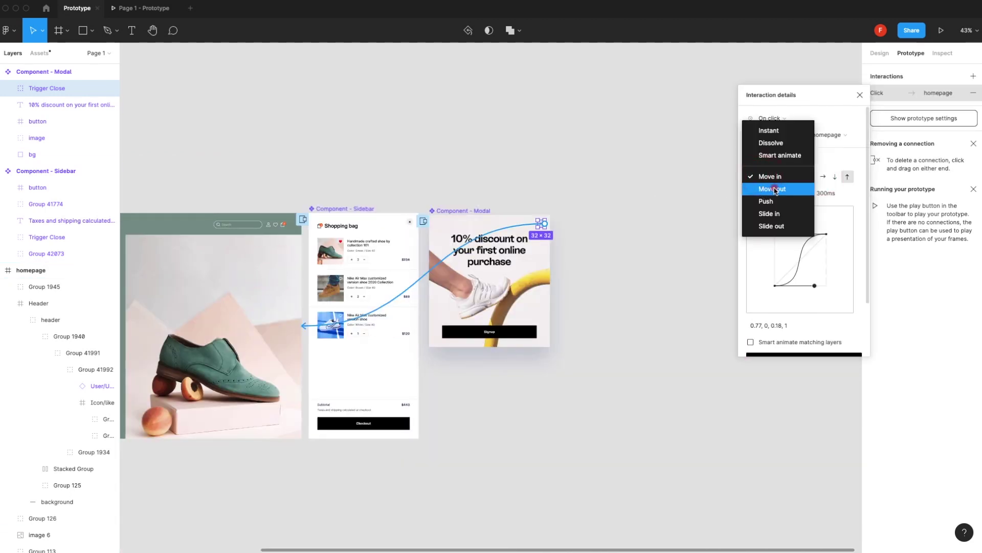
{"action": "left_click", "coordinate": [774, 190]}
{"action": "left_click", "coordinate": [774, 189]}
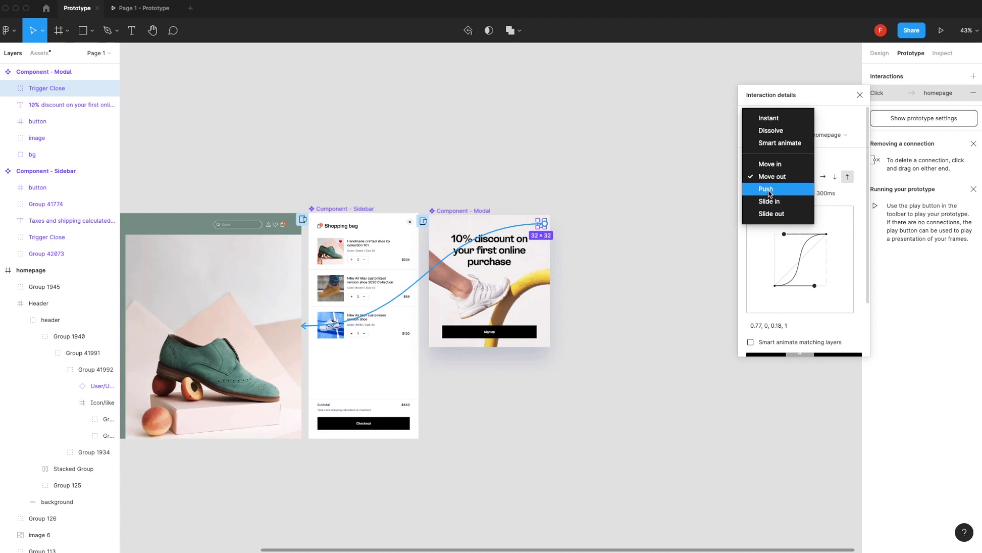
{"action": "left_click", "coordinate": [772, 191]}
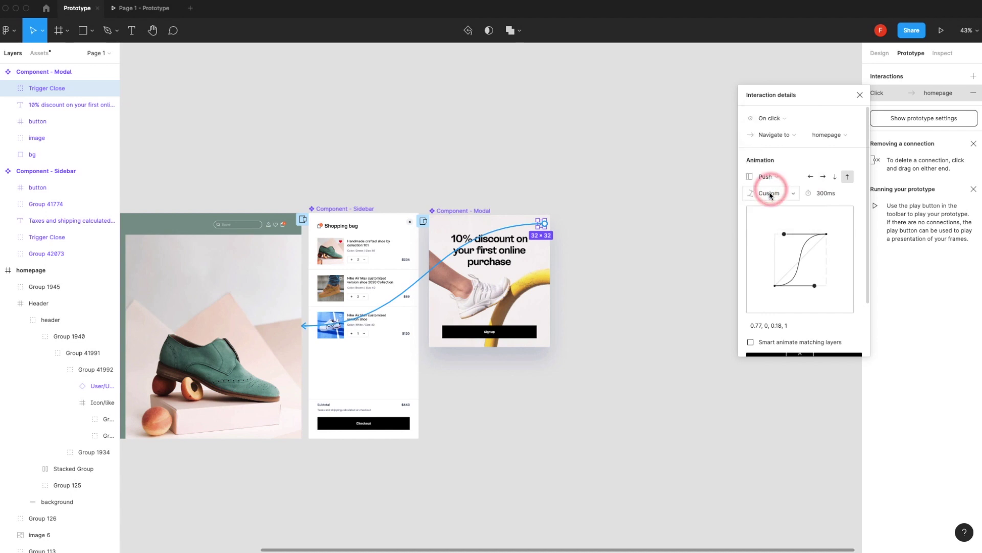
{"action": "left_click", "coordinate": [776, 177]}
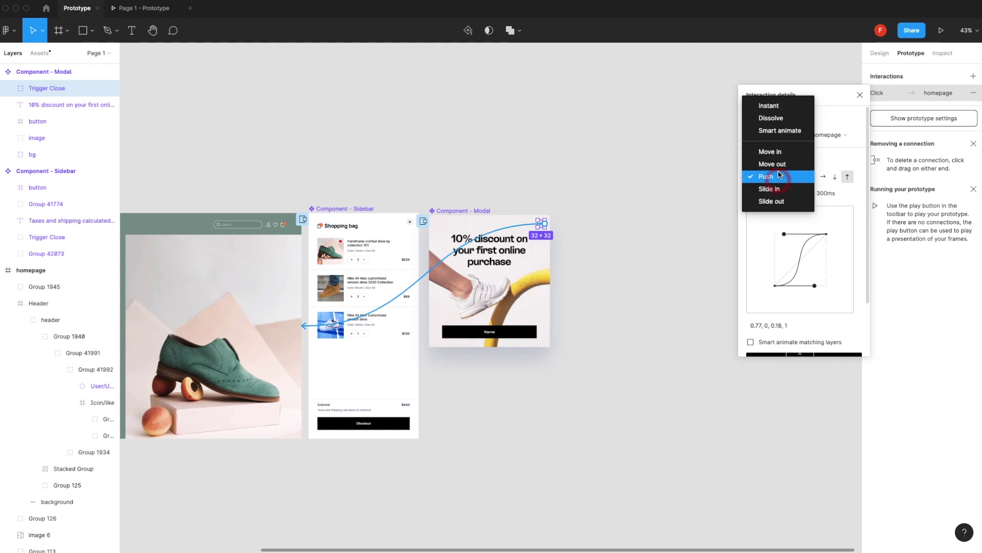
{"action": "left_click", "coordinate": [780, 169]}
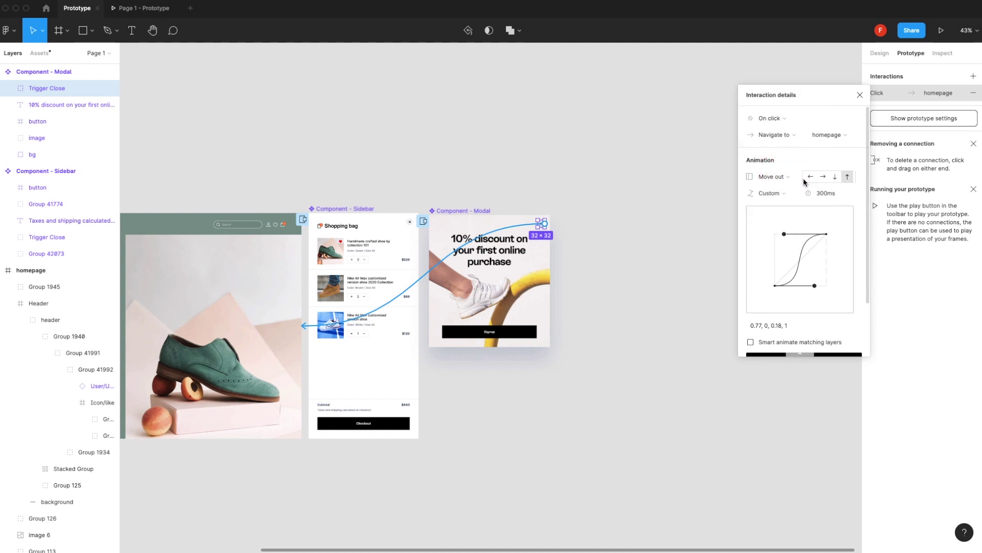
{"action": "left_click", "coordinate": [834, 177]}
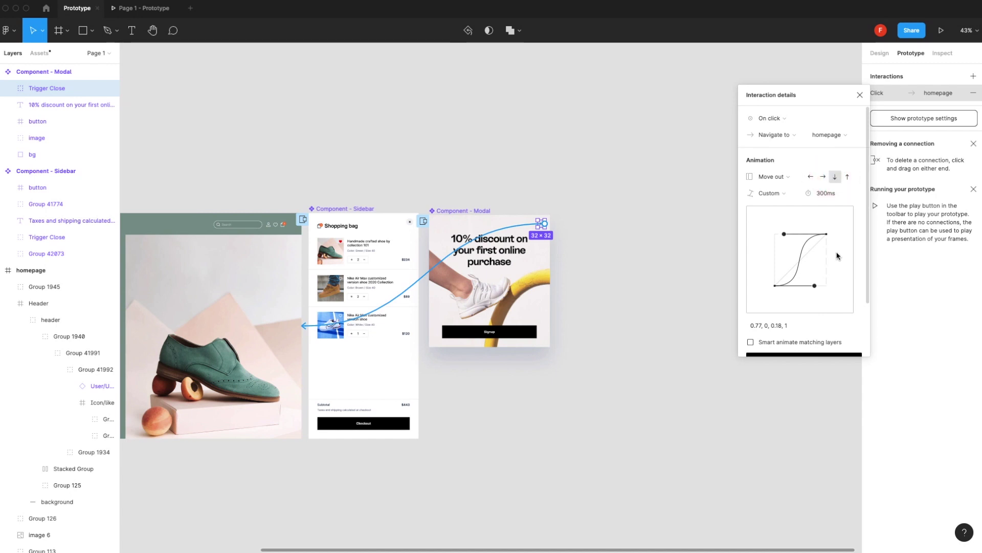
Enable Smart animate matching layers and run the prototype to test the close
{"action": "scroll", "coordinate": [830, 262], "scroll_direction": "down", "scroll_amount": 2}
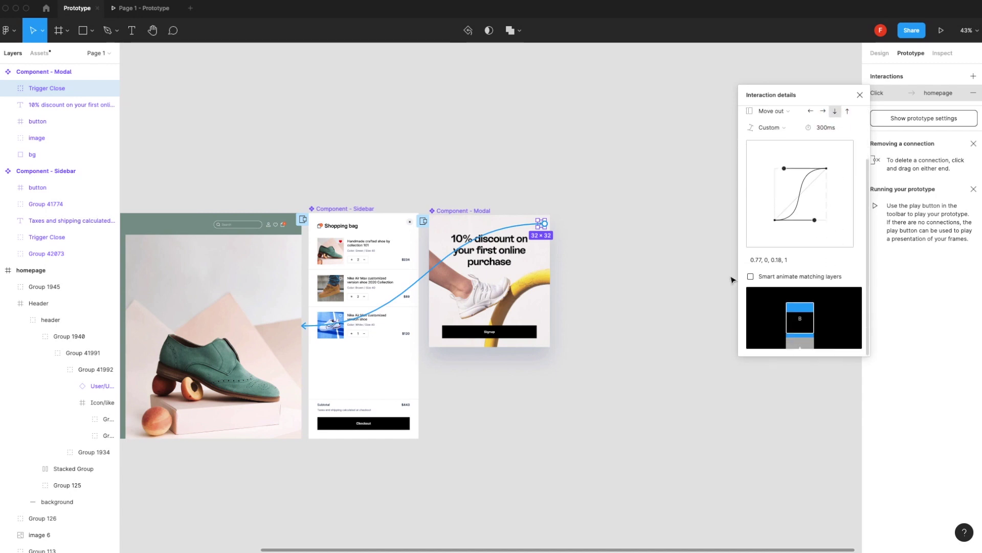
{"action": "left_click", "coordinate": [782, 279]}
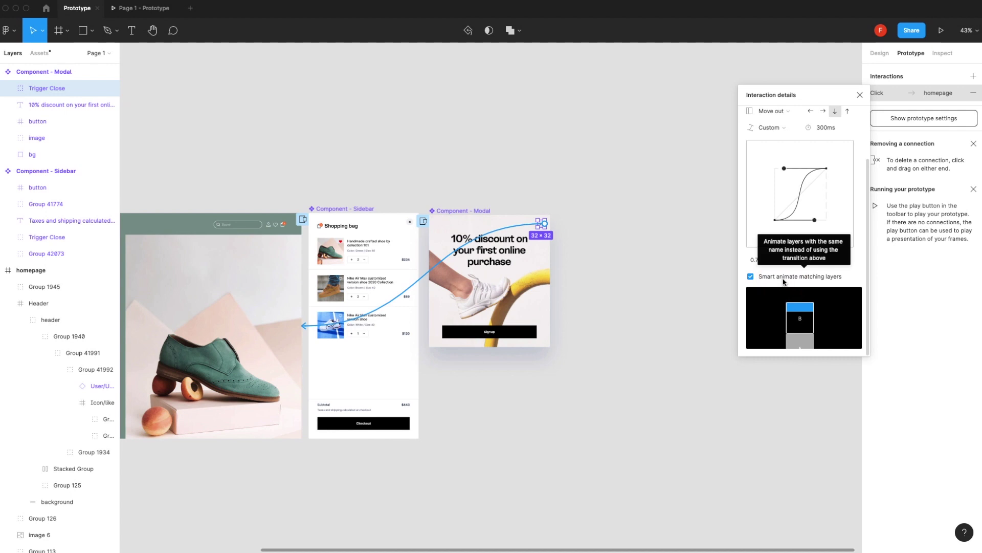
{"action": "scroll", "coordinate": [799, 284], "scroll_direction": "up", "scroll_amount": 3}
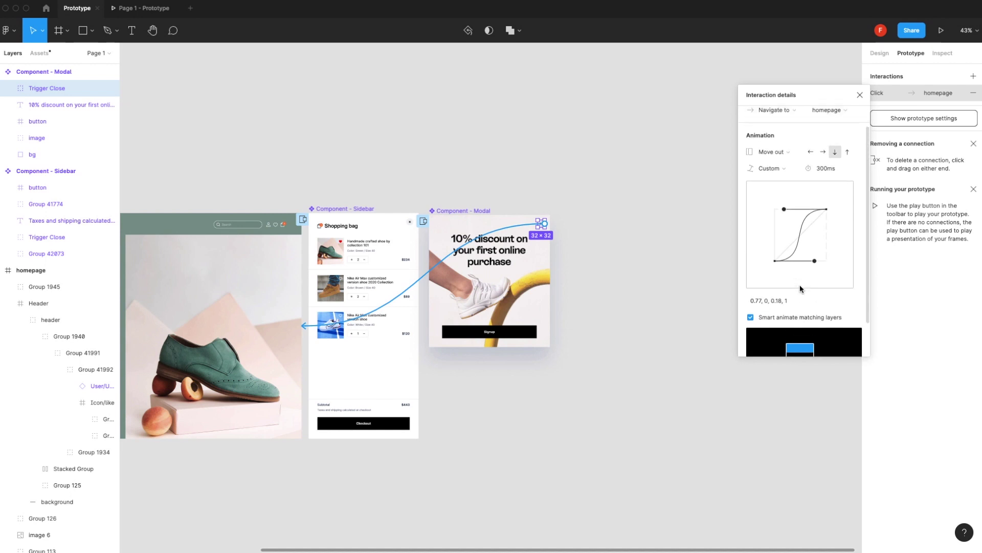
{"action": "left_click", "coordinate": [149, 8]}
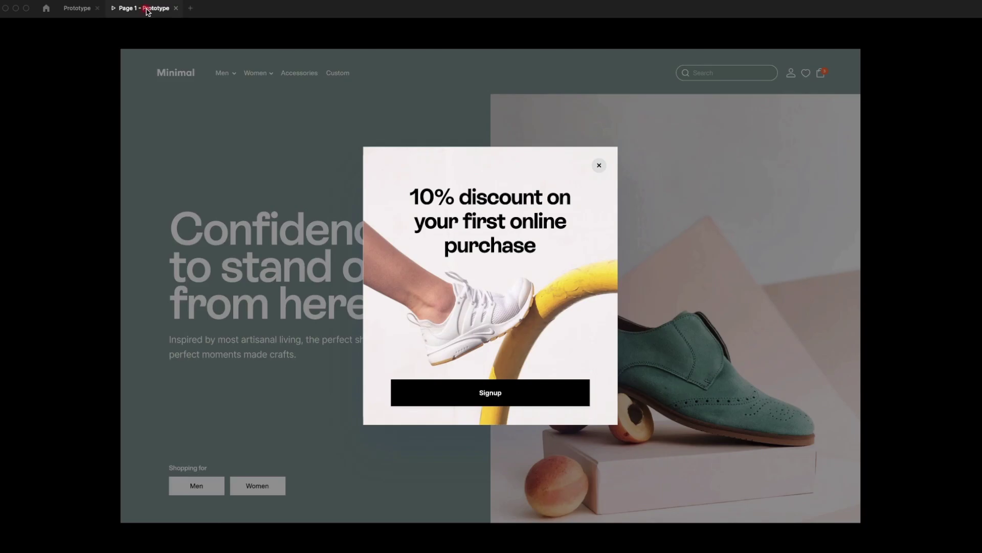
Close the discount popup in the preview to reveal the plain homepage, then return to the editor
{"action": "left_click", "coordinate": [367, 134]}
{"action": "left_click", "coordinate": [601, 165]}
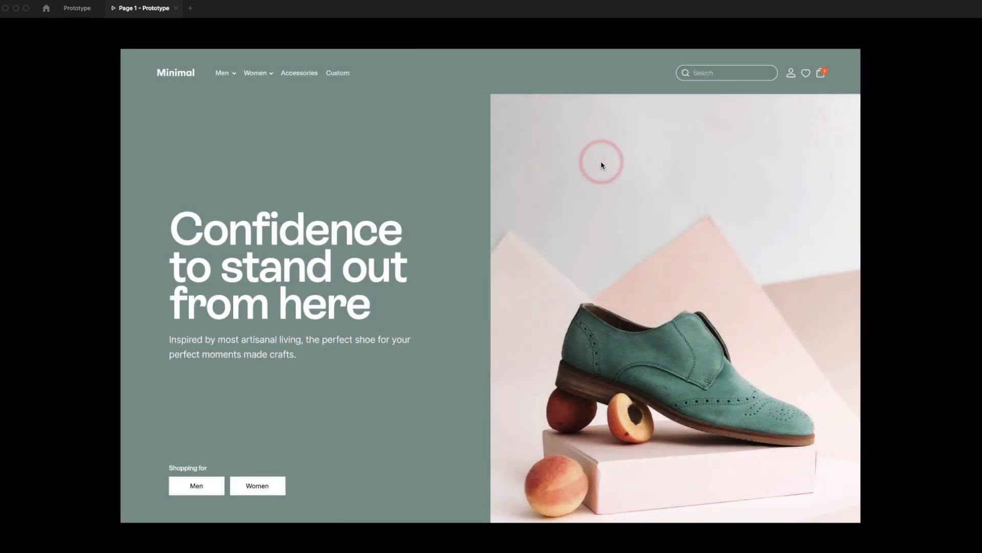
{"action": "left_click", "coordinate": [77, 8]}
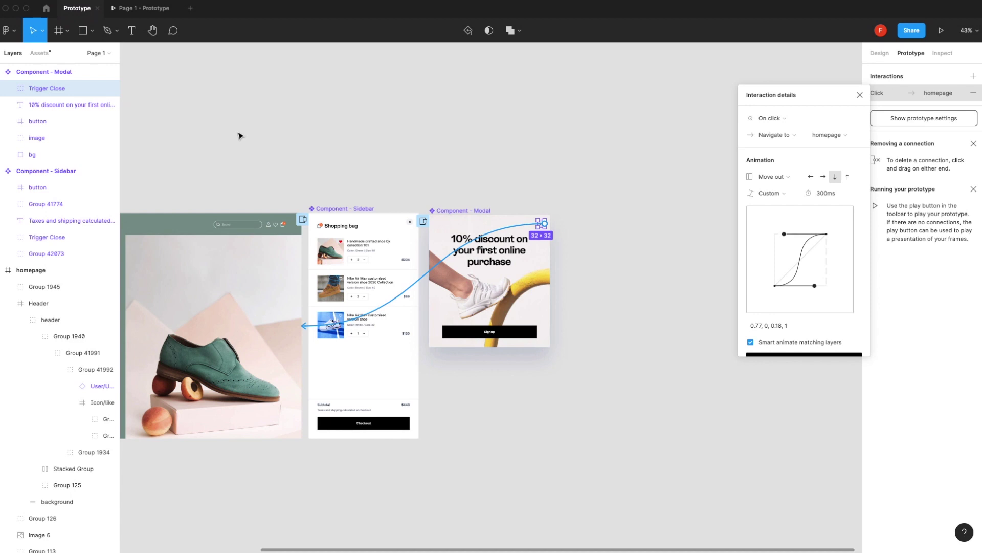
Draw a grey 941×559 rectangle below the homepage and group it
{"action": "scroll", "coordinate": [434, 189], "scroll_direction": "up", "scroll_amount": 5}
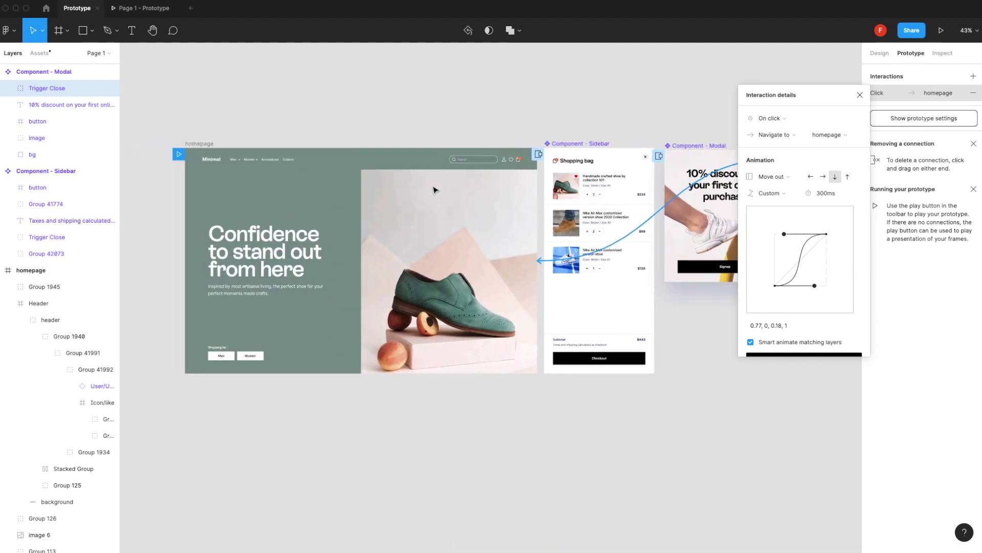
{"action": "scroll", "coordinate": [511, 241], "scroll_direction": "left", "scroll_amount": 3}
{"action": "scroll", "coordinate": [586, 280], "scroll_direction": "right", "scroll_amount": 2}
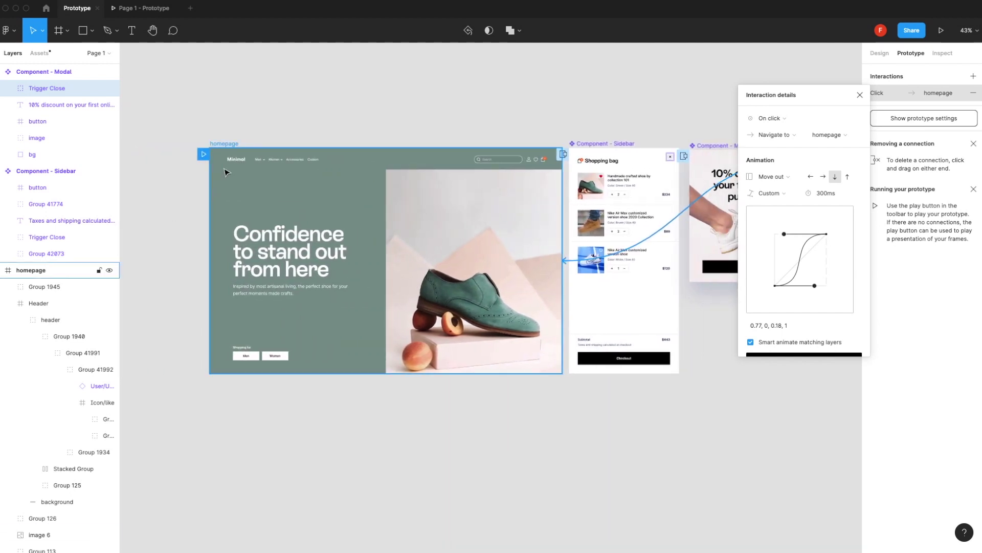
{"action": "left_click", "coordinate": [224, 142]}
{"action": "key", "text": "r"}
{"action": "left_click_drag", "start_coordinate": [365, 398], "coordinate": [569, 523]}
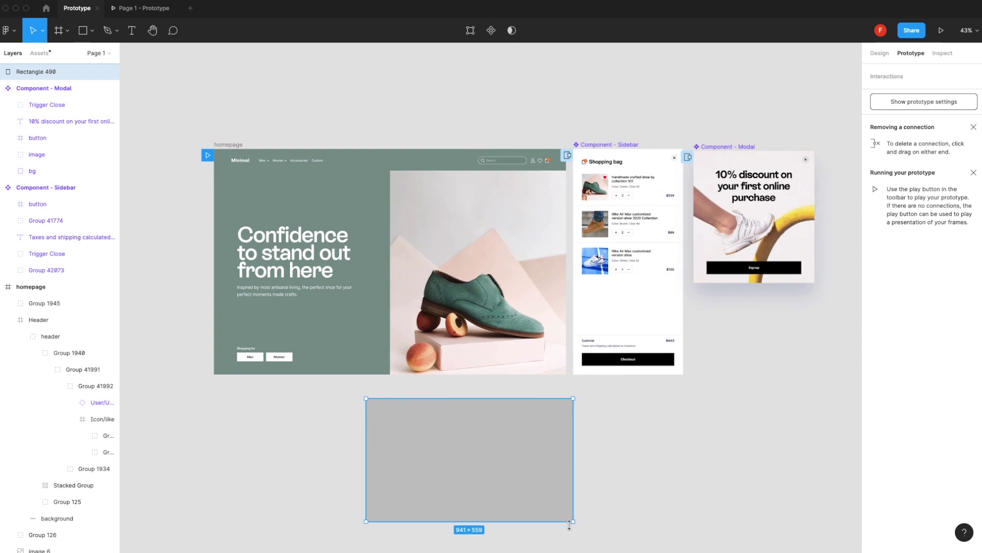
{"action": "key", "text": "ctrl+g"}
{"action": "left_click", "coordinate": [221, 144]}
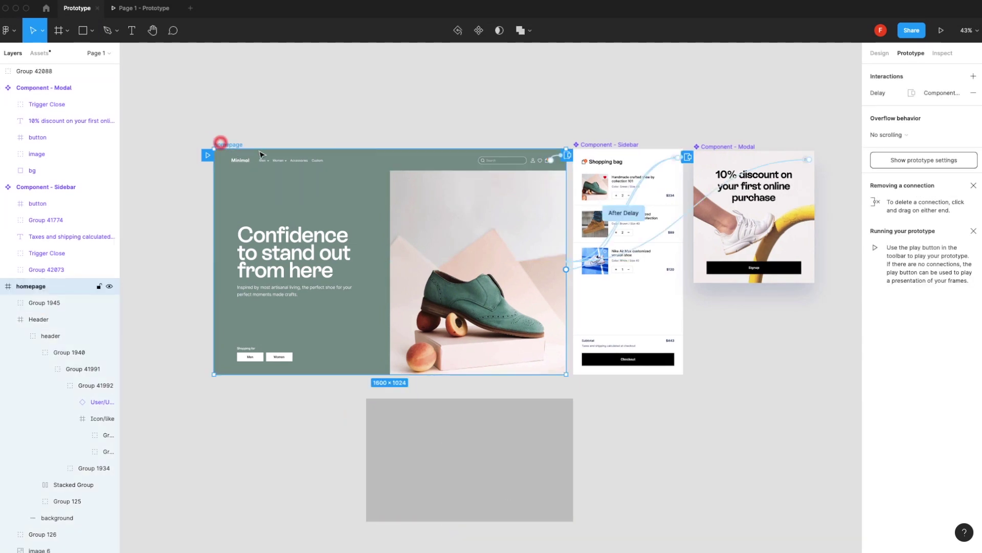
{"action": "left_click_drag", "start_coordinate": [566, 268], "coordinate": [518, 467]}
Discard a trial frame, then make the grey group a component linked to the homepage
{"action": "scroll", "coordinate": [517, 467], "scroll_direction": "right", "scroll_amount": 2}
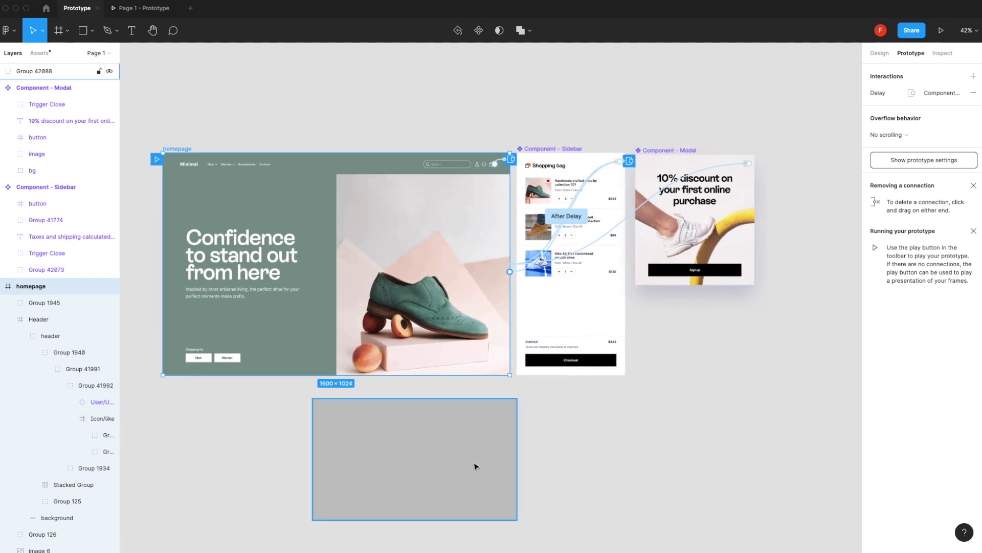
{"action": "left_click", "coordinate": [471, 461]}
{"action": "key", "text": "f"}
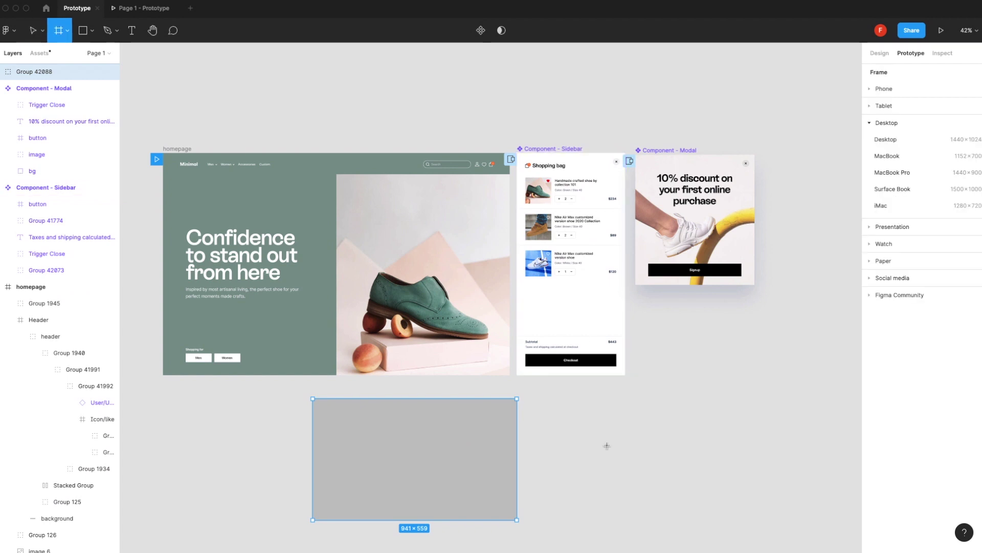
{"action": "left_click_drag", "start_coordinate": [578, 399], "coordinate": [735, 500]}
{"action": "mouse_move", "coordinate": [734, 448]}
{"action": "left_mouse_down"}
{"action": "mouse_move", "coordinate": [523, 251]}
{"action": "mouse_move", "coordinate": [399, 328]}
{"action": "mouse_move", "coordinate": [501, 286]}
{"action": "left_mouse_up"}
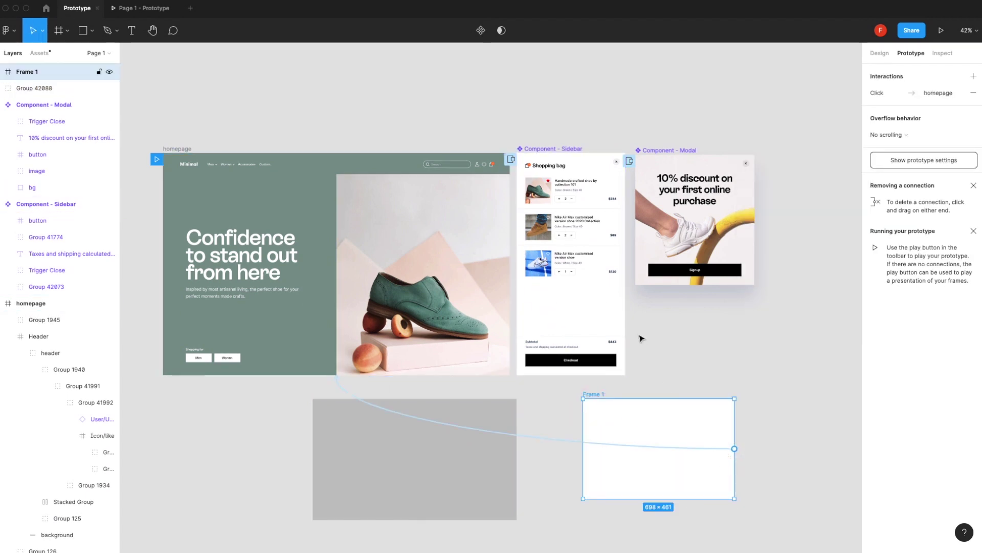
{"action": "key", "text": "Delete"}
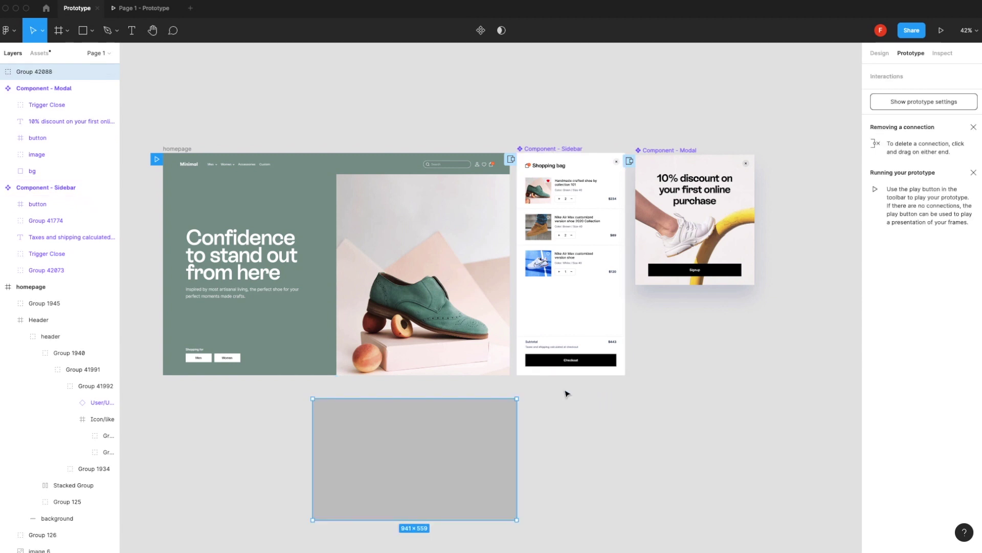
{"action": "left_click", "coordinate": [481, 31]}
{"action": "left_click_drag", "start_coordinate": [517, 459], "coordinate": [481, 268]}
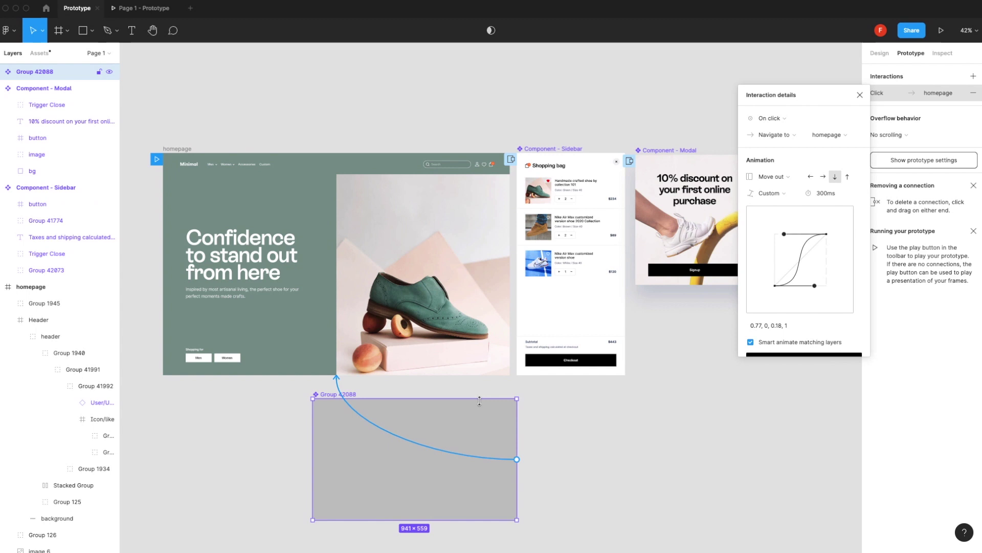